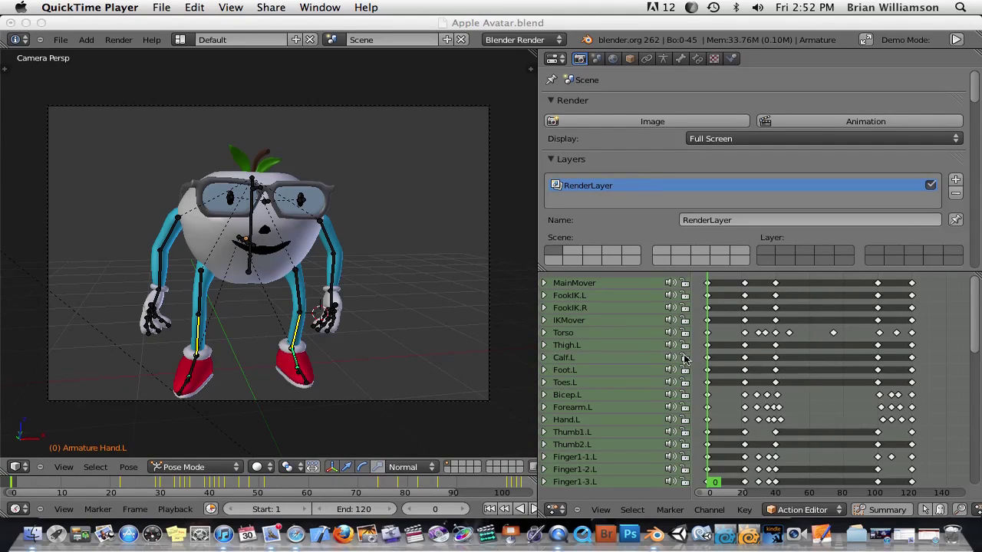
Scrub the first few frames of the armature's action and return to frame 0
drag(700, 353, 680, 347)
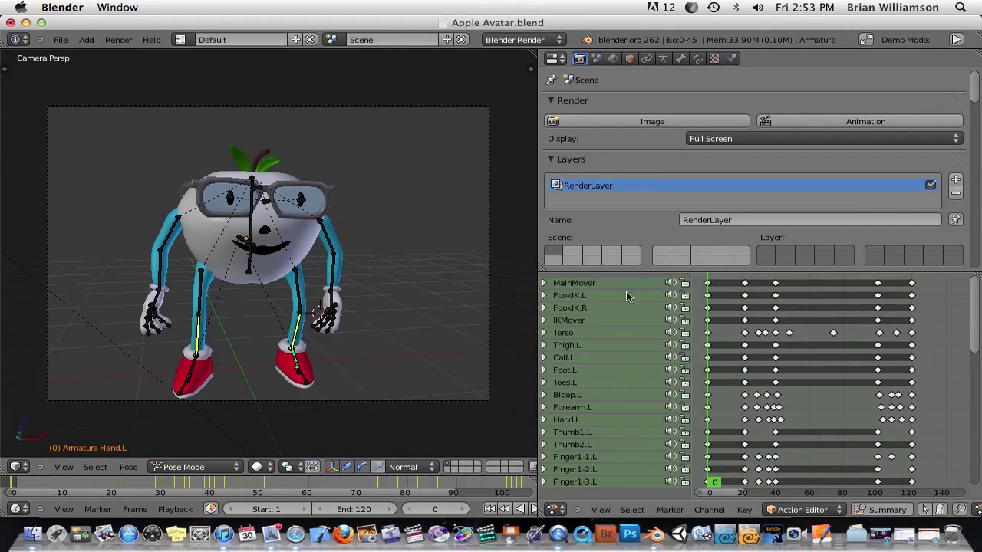
click(718, 301)
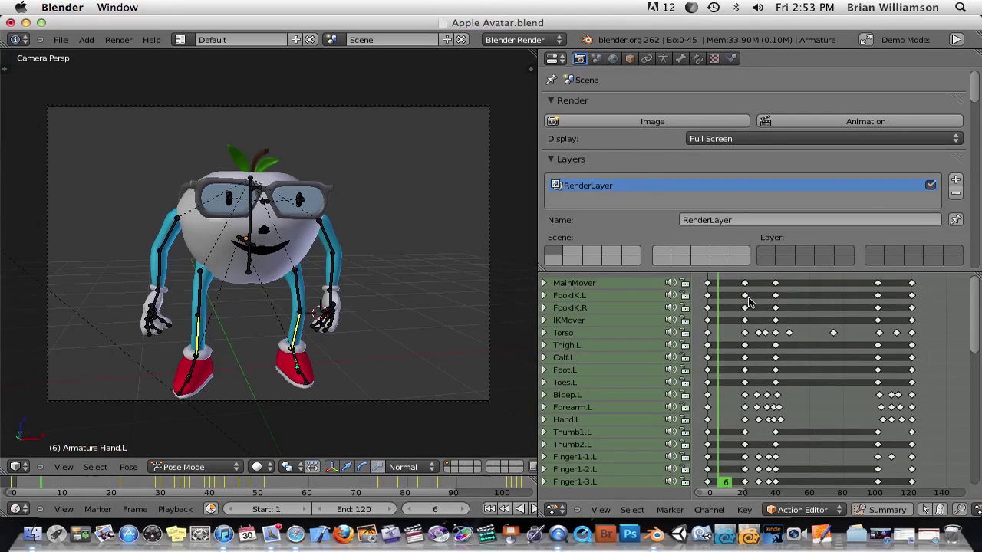
drag(750, 302, 664, 312)
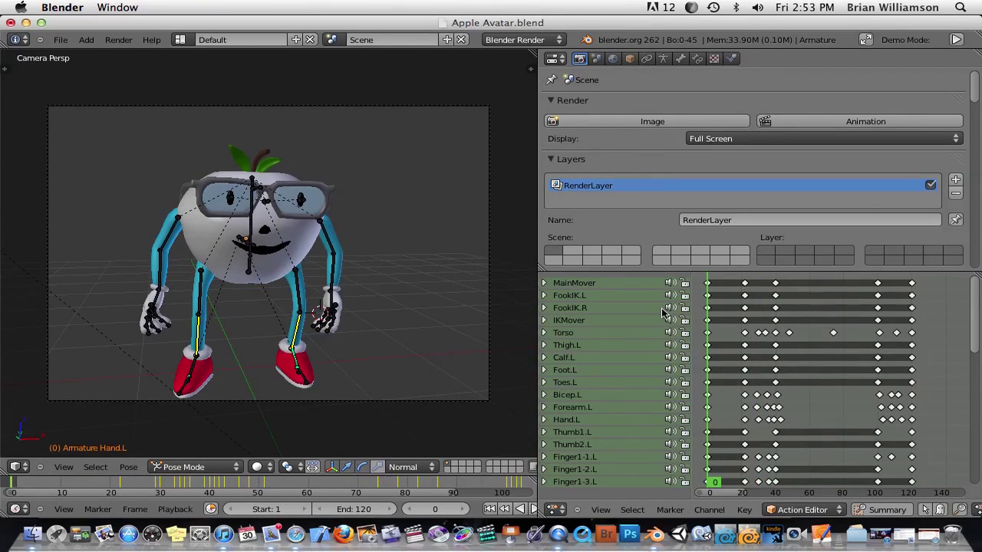
Enlarge the render properties area and set the render Frame Step to 20
drag(719, 270, 741, 401)
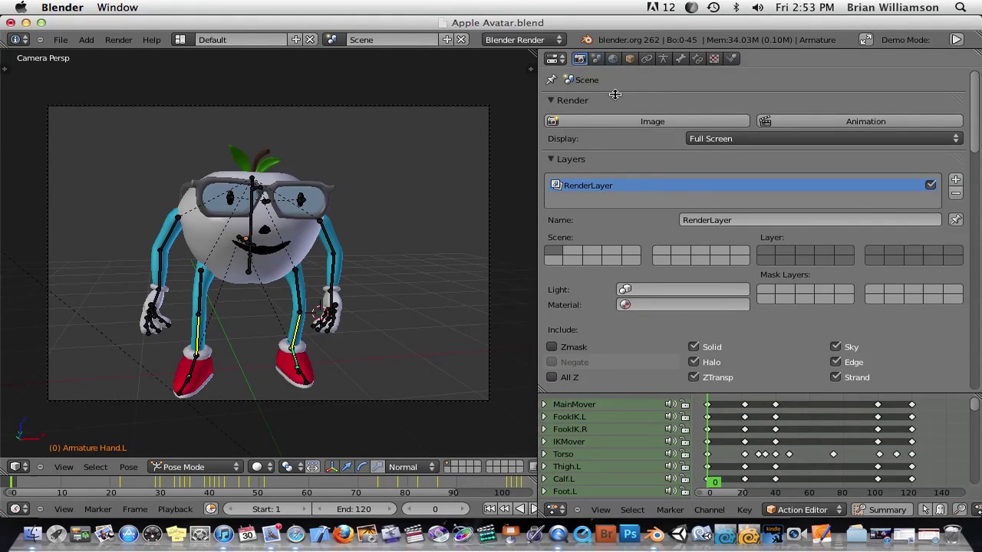
scroll(728, 260, down, 12)
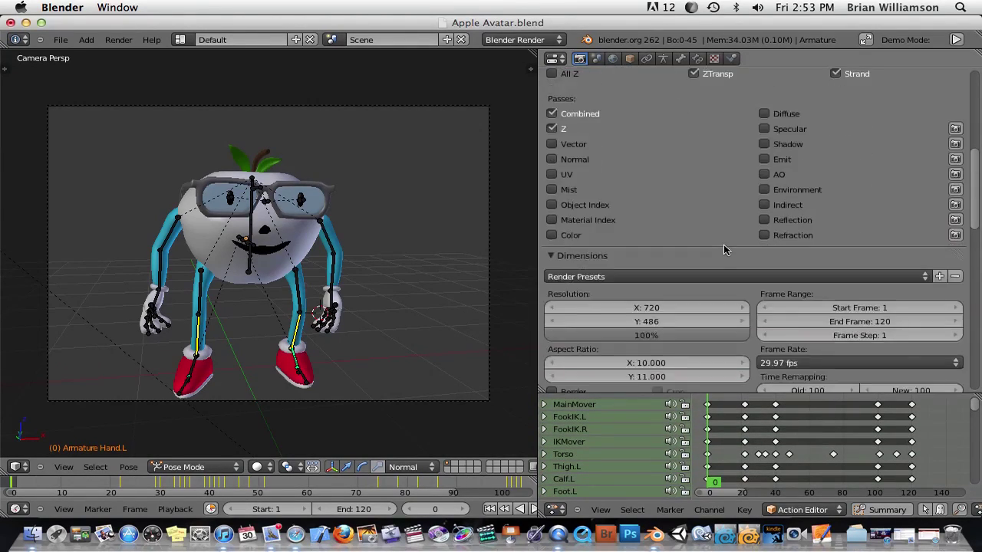
scroll(724, 250, down, 3)
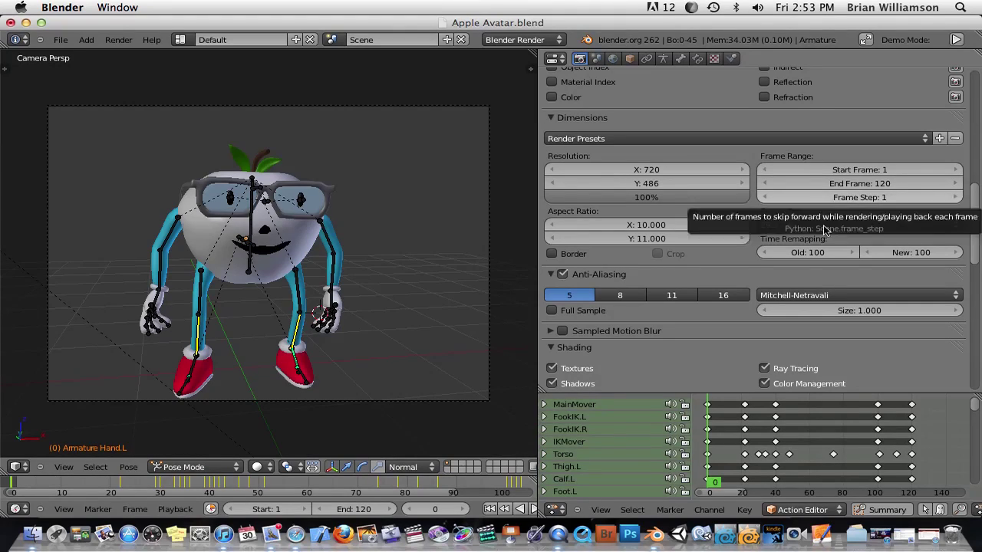
click(876, 199)
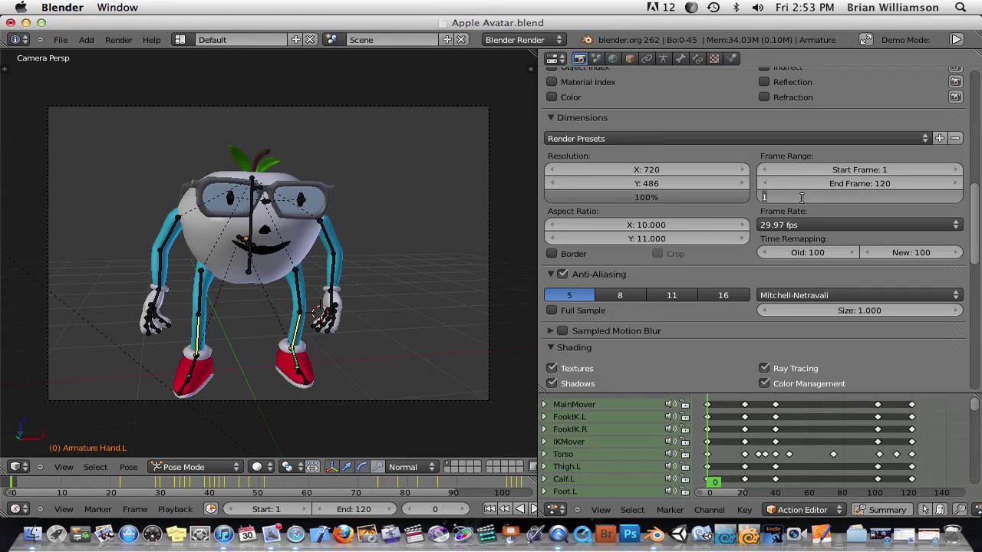
text(20)
key(Return)
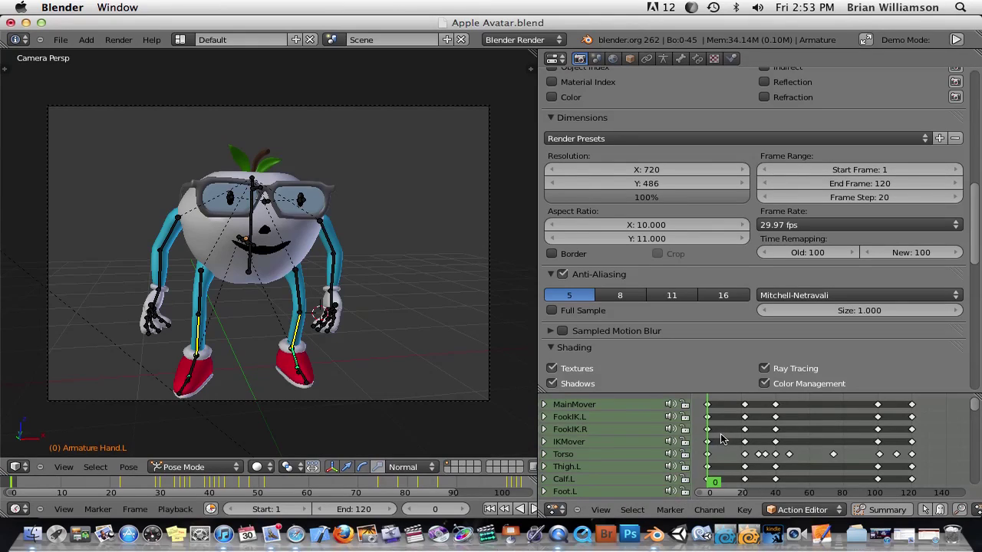
drag(721, 439, 635, 424)
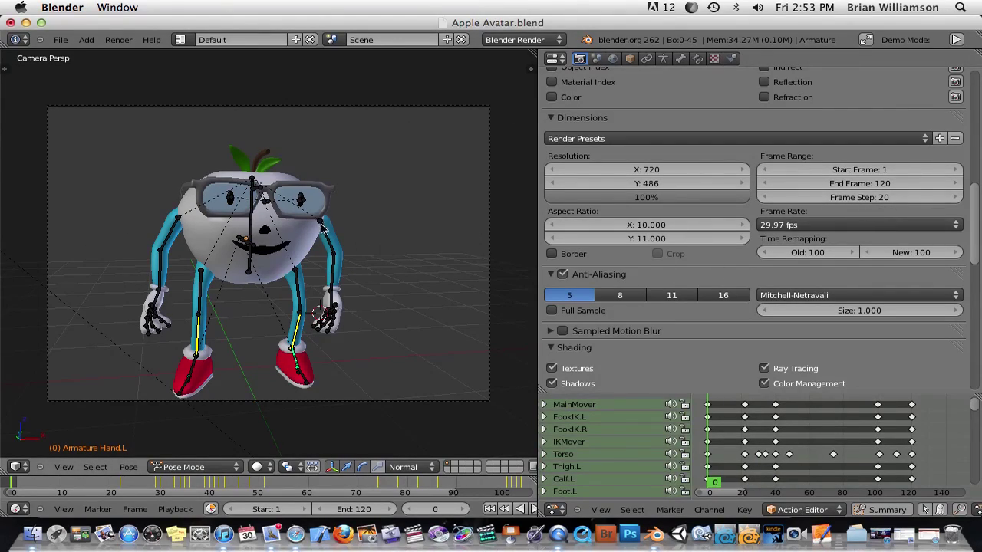
Switch to Finder and show the contents of the Renders folder on the Macintosh HD volume
click(32, 535)
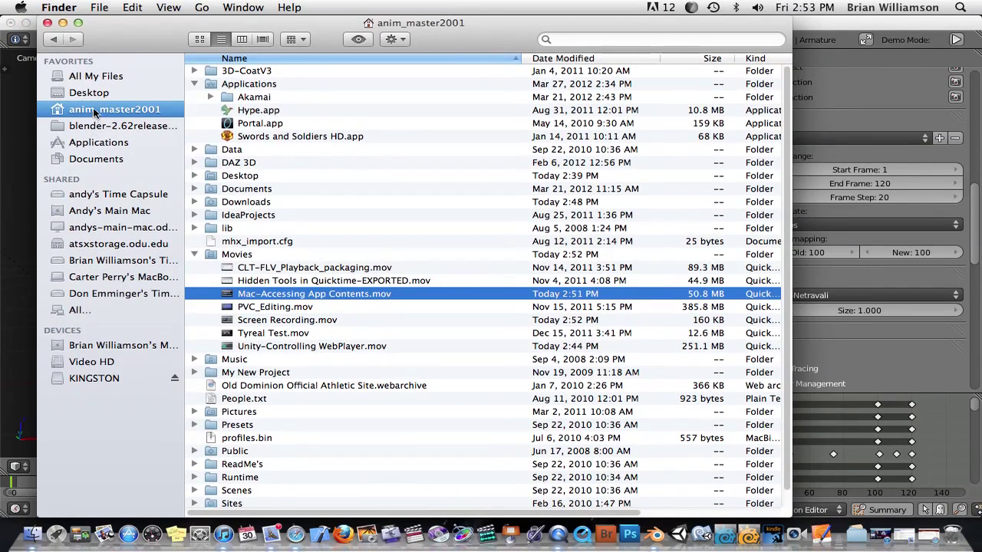
click(98, 346)
double_click(252, 84)
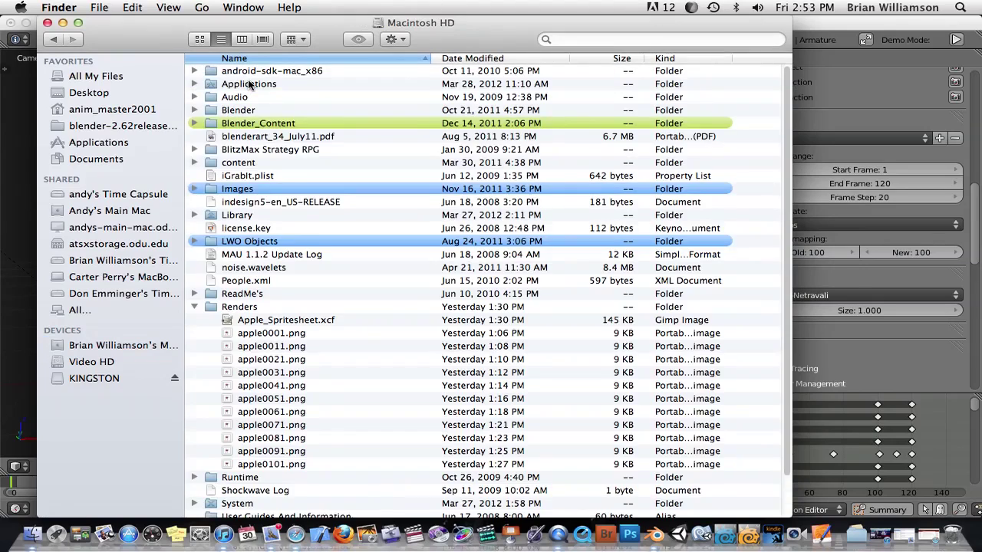
scroll(313, 304, down, 1)
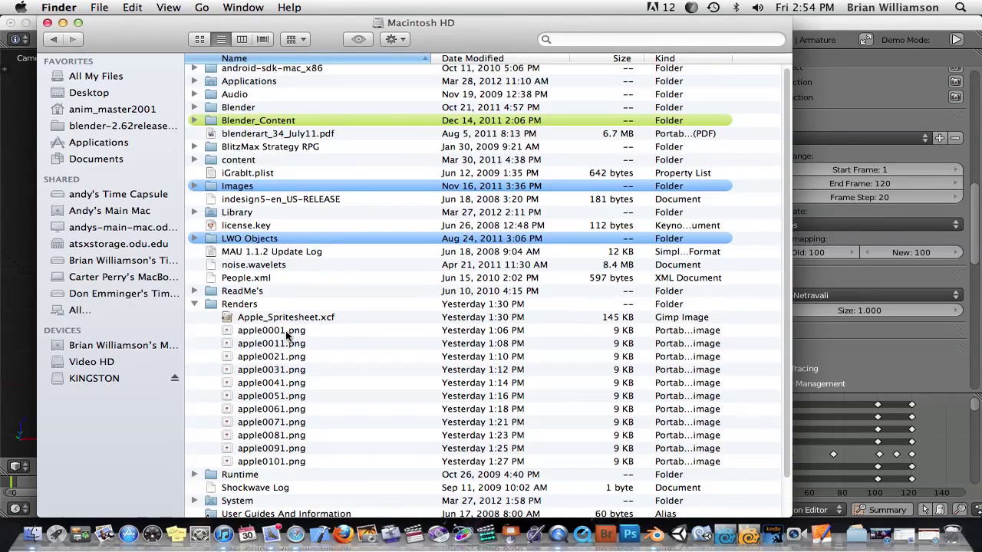
View apple0001.png from the Renders folder in Preview, and quit Preview
click(284, 331)
double_click(229, 329)
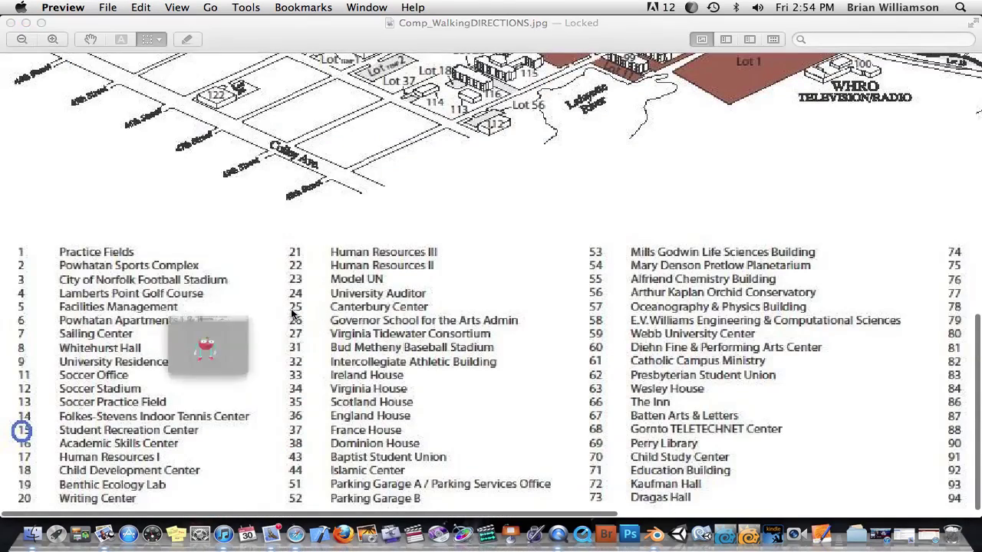
drag(255, 287, 337, 206)
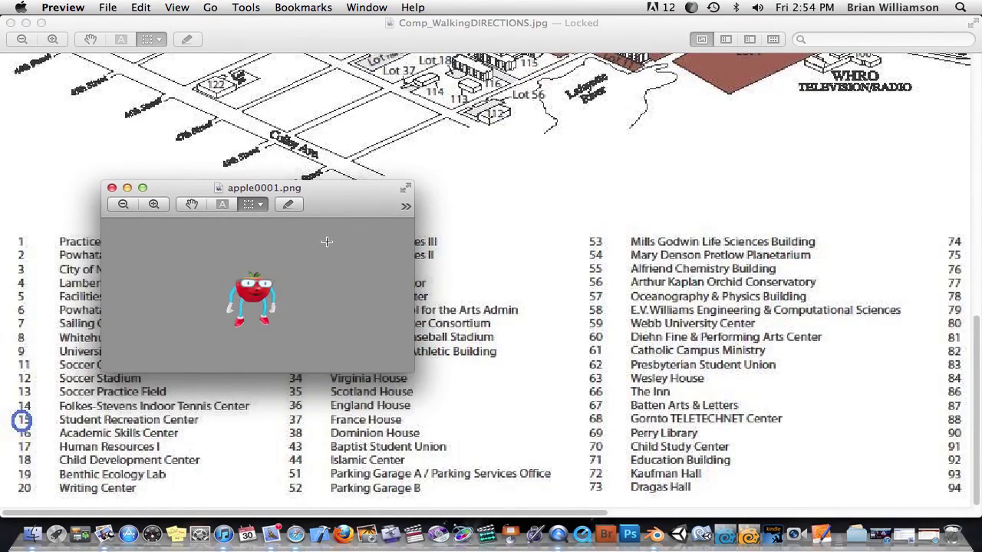
key(super+q)
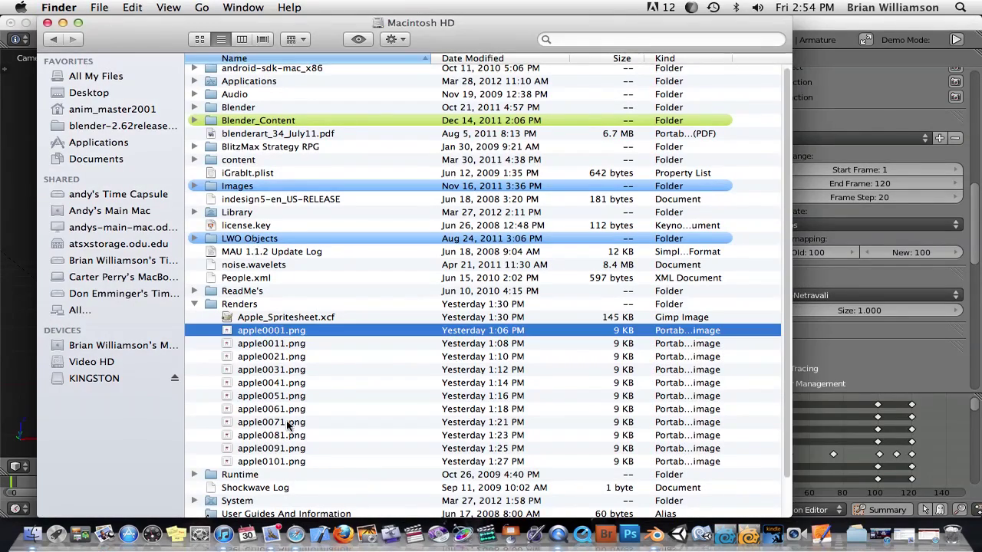
Look through the rendered frames in the Renders folder and highlight apple0001.png through apple0101.png
click(307, 342)
click(296, 358)
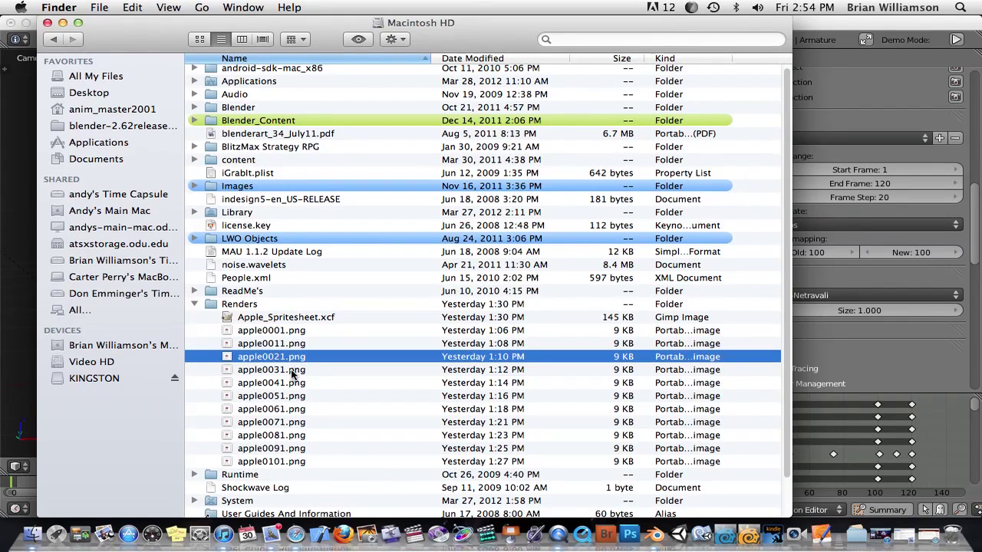
click(293, 371)
click(294, 384)
click(293, 409)
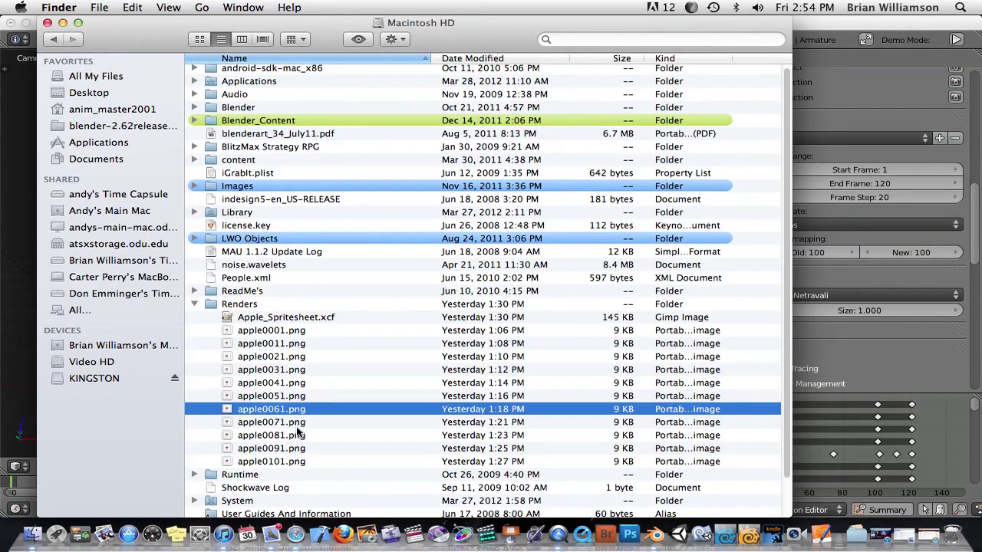
click(299, 422)
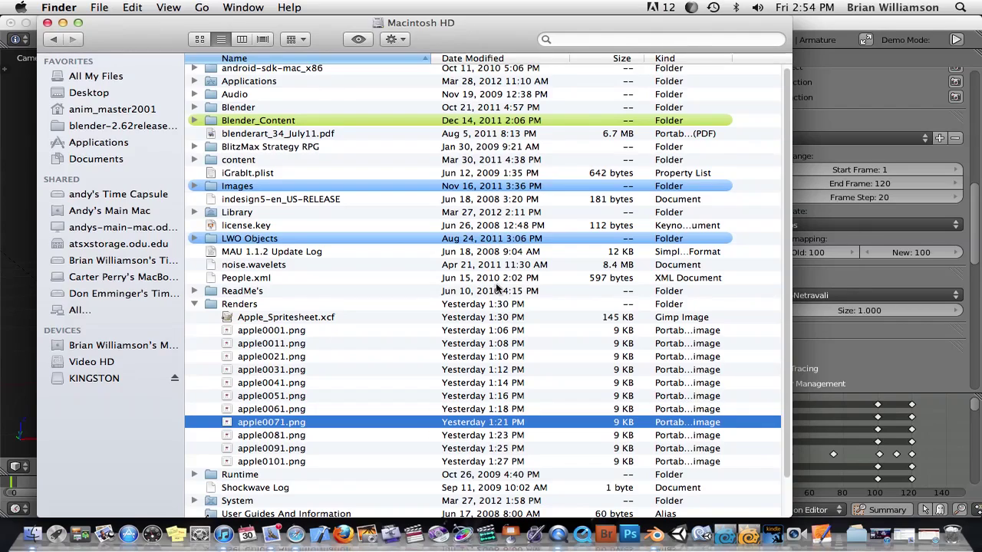
drag(324, 334, 307, 462)
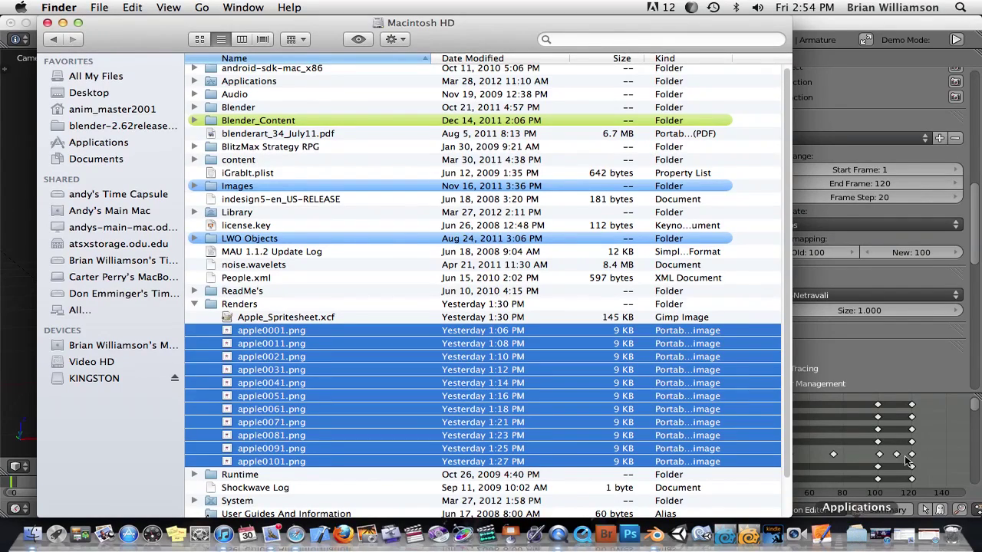
Launch GIMP from the Applications folder
click(859, 541)
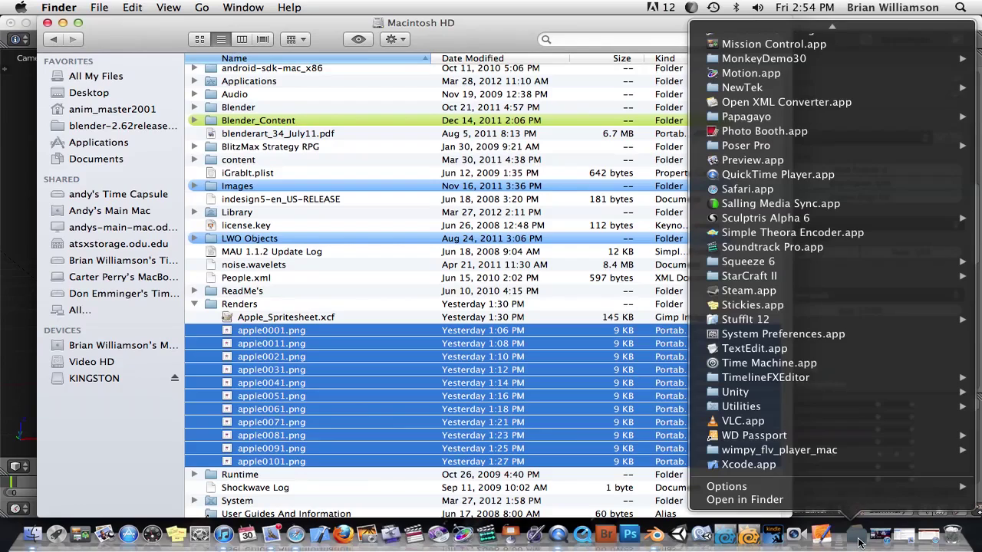
scroll(840, 366, up, 8)
scroll(838, 366, up, 10)
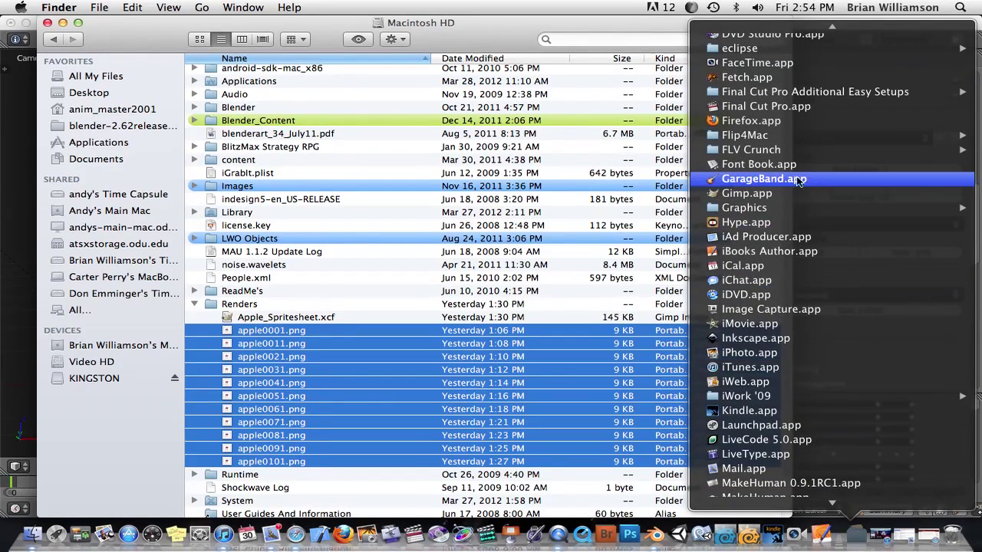
click(736, 193)
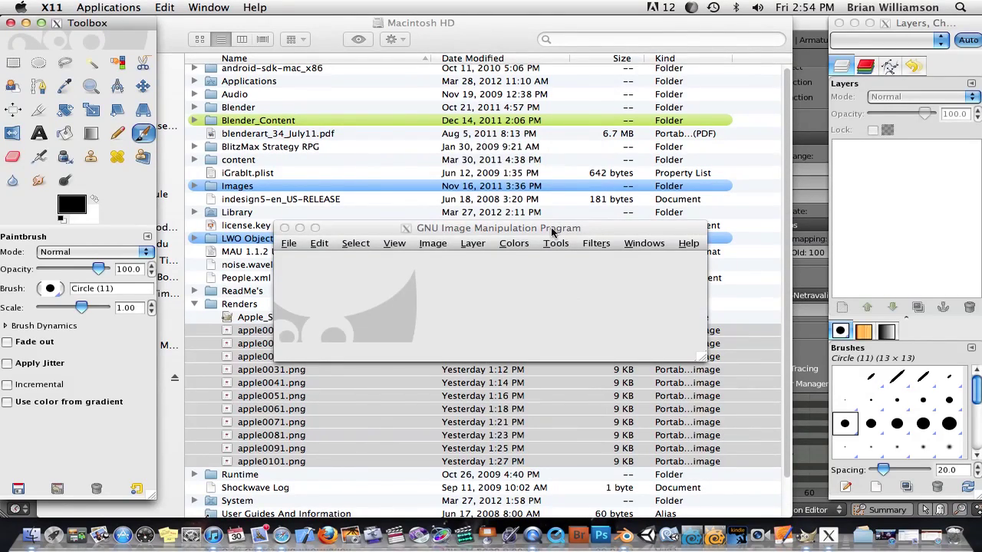
Move the empty GIMP image window up beside the toolbox and close the Finder window behind it
drag(551, 233, 469, 86)
click(174, 34)
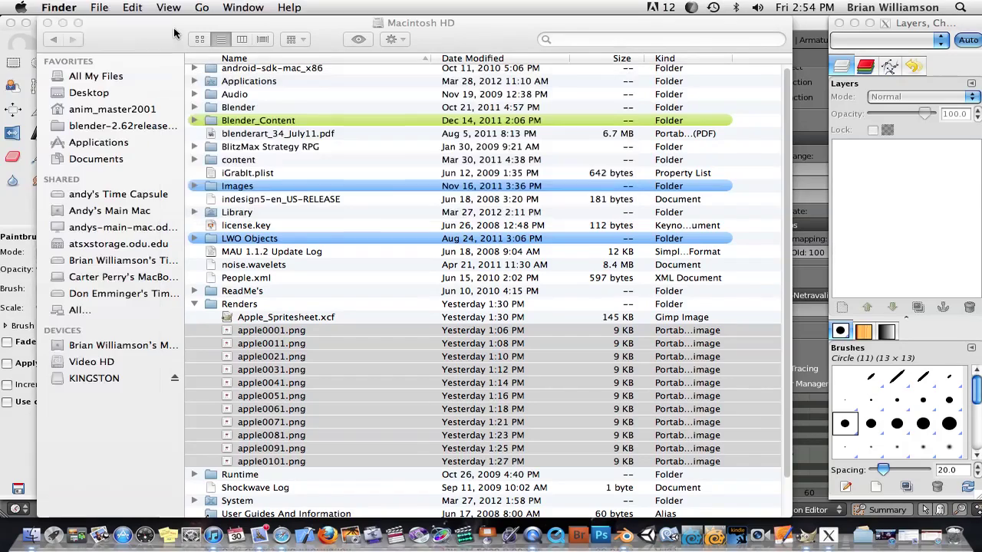
click(48, 23)
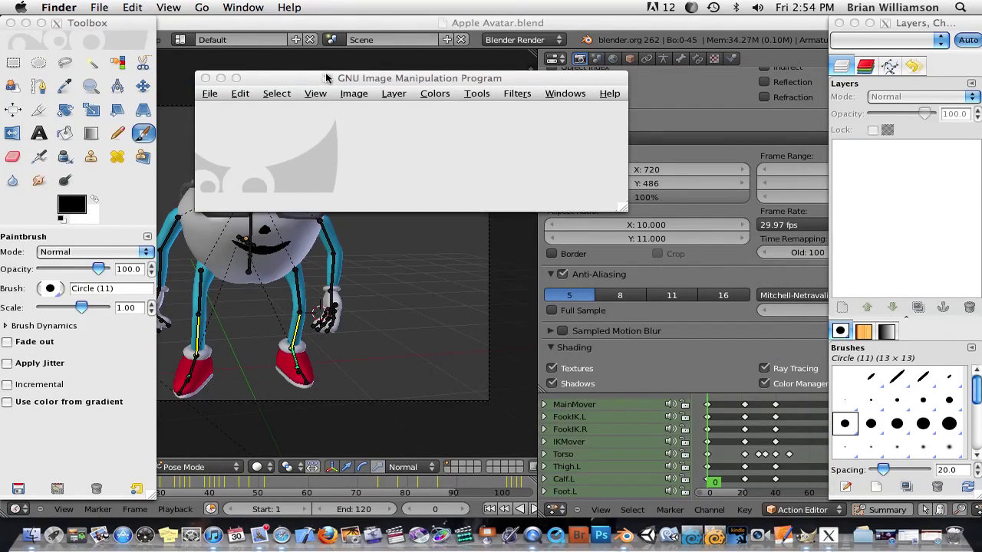
drag(325, 78, 307, 69)
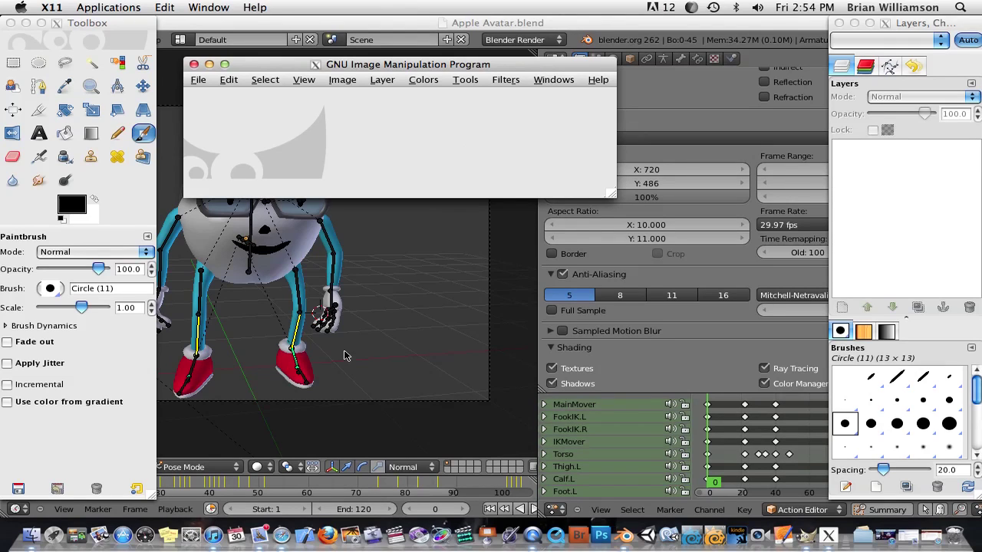
Switch to Safari and examine the SpriteSheet.scm attachment and install instructions on the GIMP Plugin Registry page
click(282, 535)
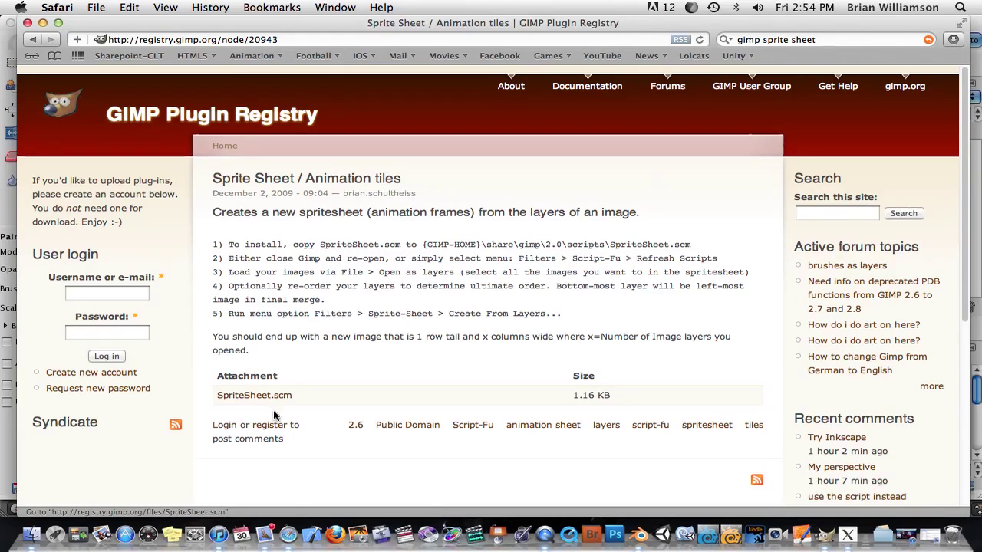
drag(295, 398, 214, 397)
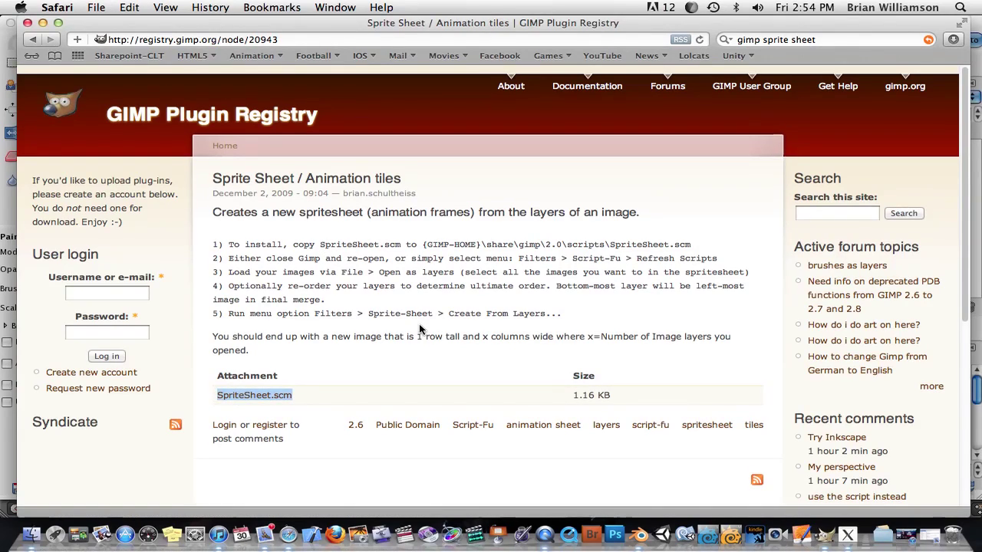
click(424, 277)
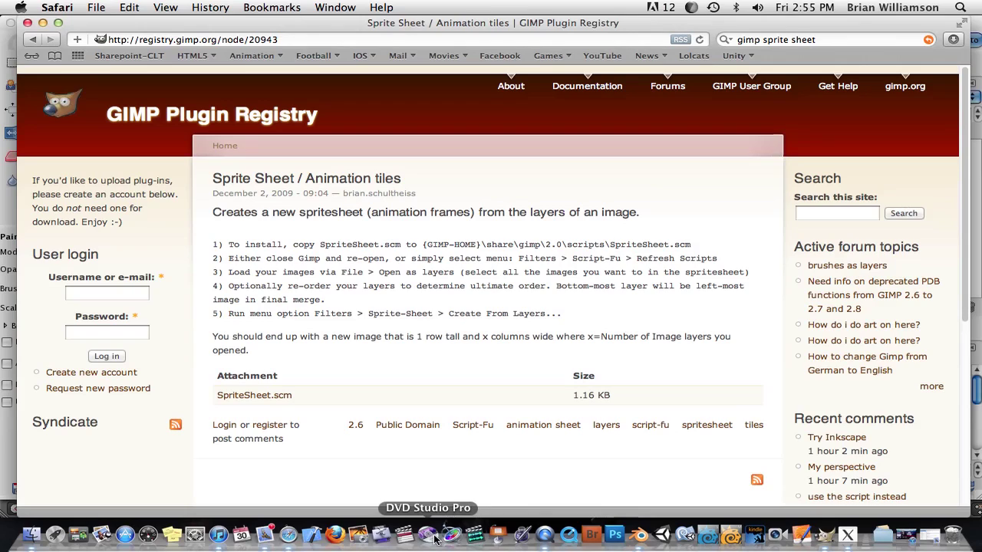
Switch back to GIMP and start the Open as Layers command
click(825, 537)
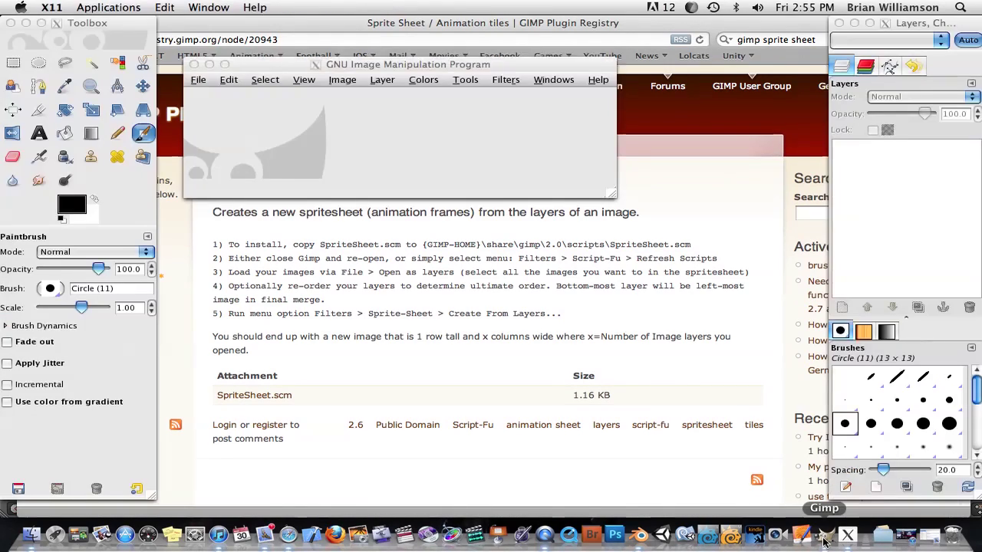
drag(291, 70, 296, 72)
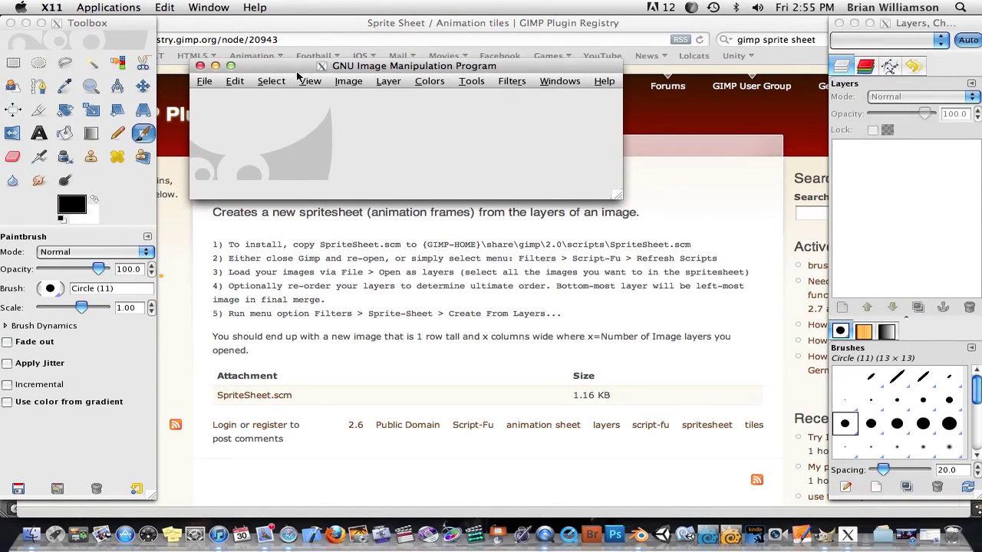
click(204, 81)
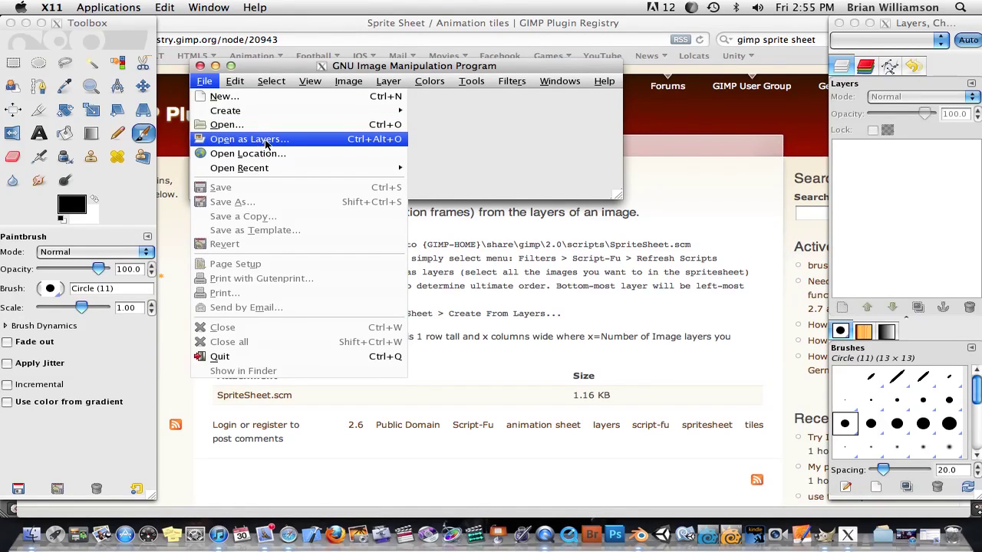
click(265, 141)
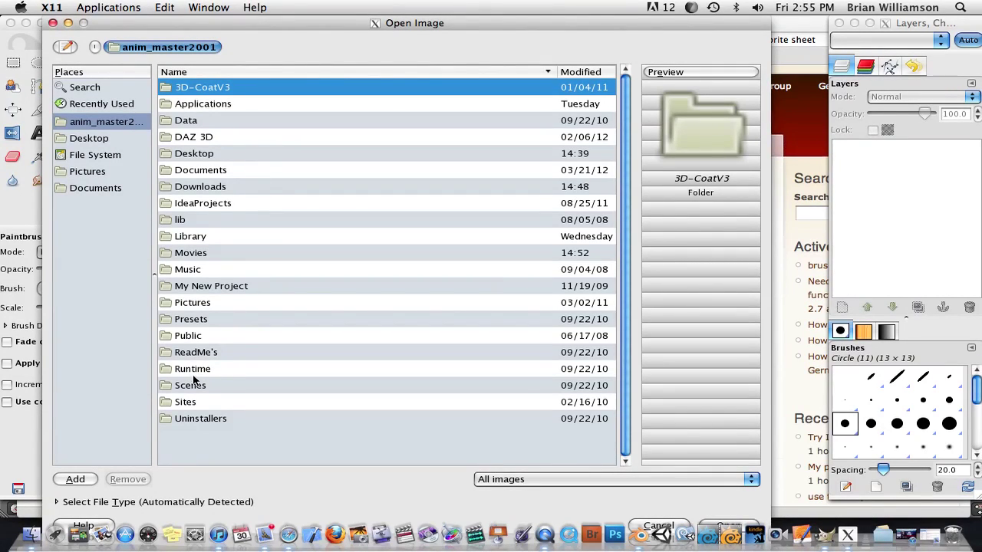
Open the frames apple0001.png through apple0101.png from the file system's Renders folder as layers
click(90, 156)
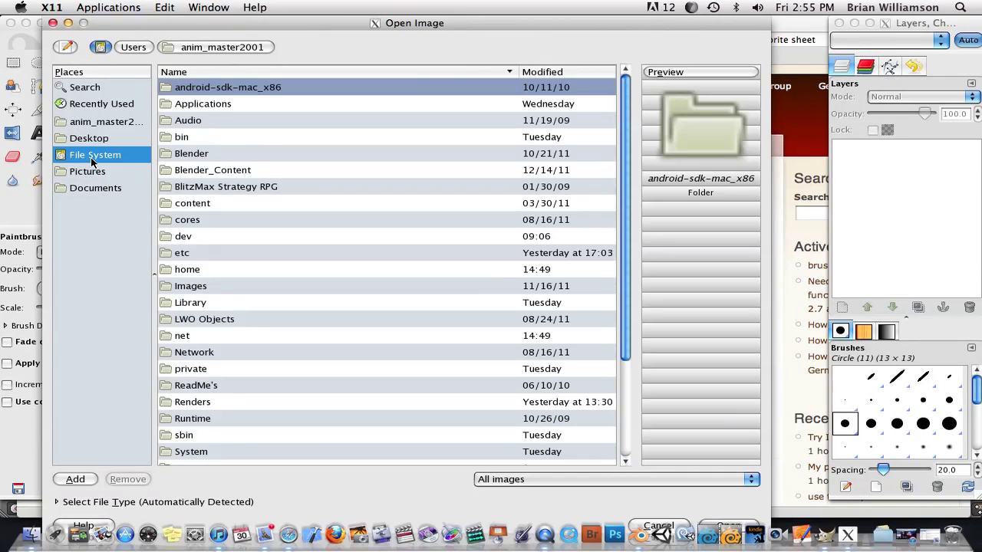
scroll(277, 262, down, 1)
double_click(203, 357)
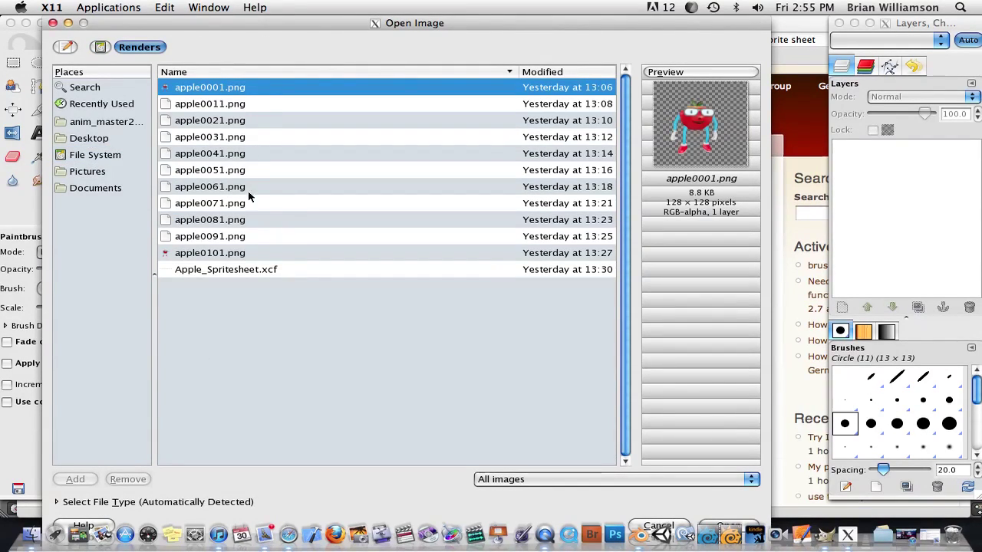
shift+click(247, 236)
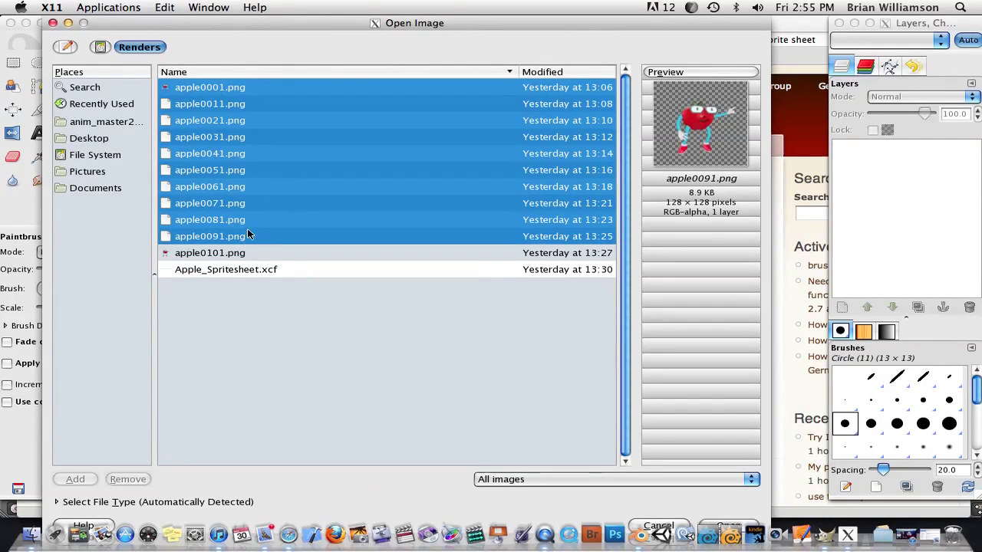
shift+click(246, 254)
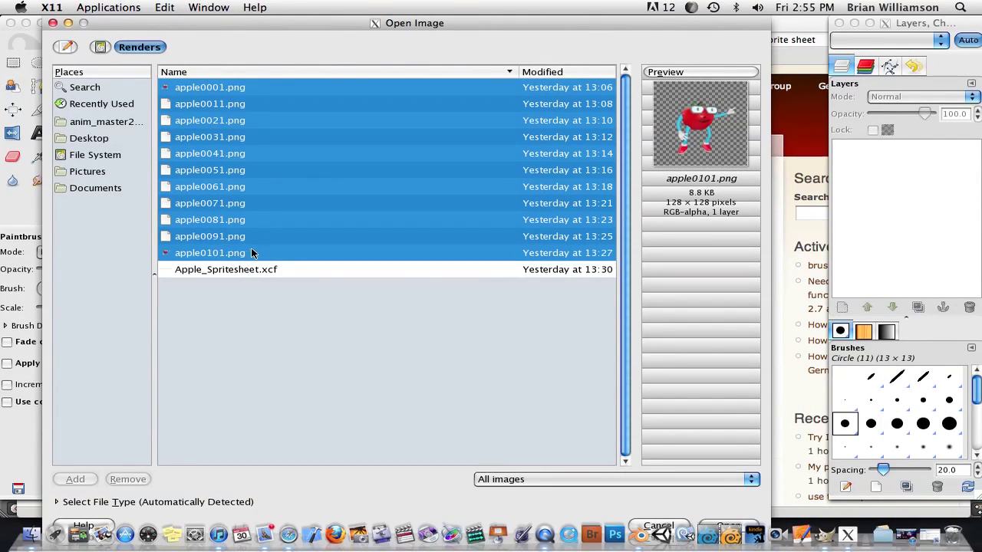
drag(423, 31, 389, 31)
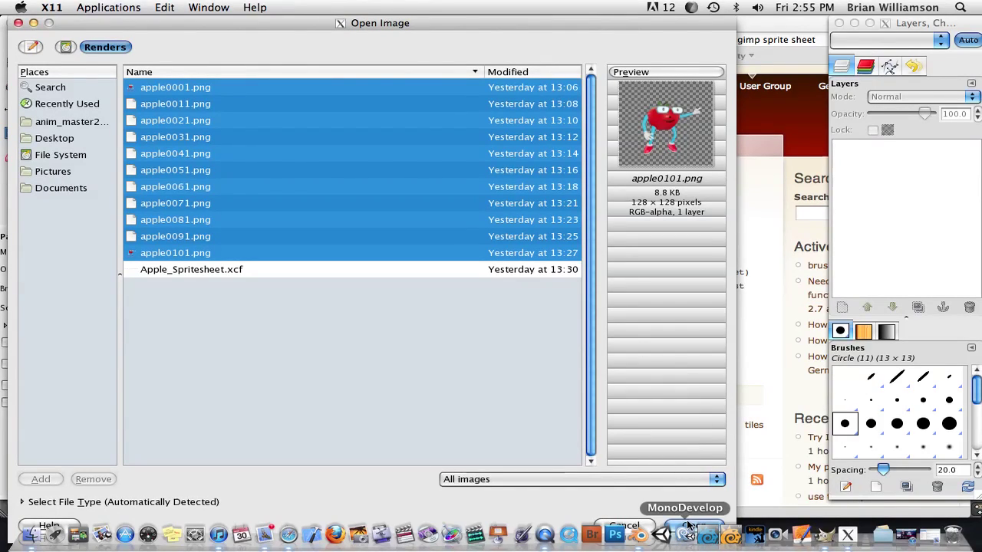
drag(563, 27, 582, 73)
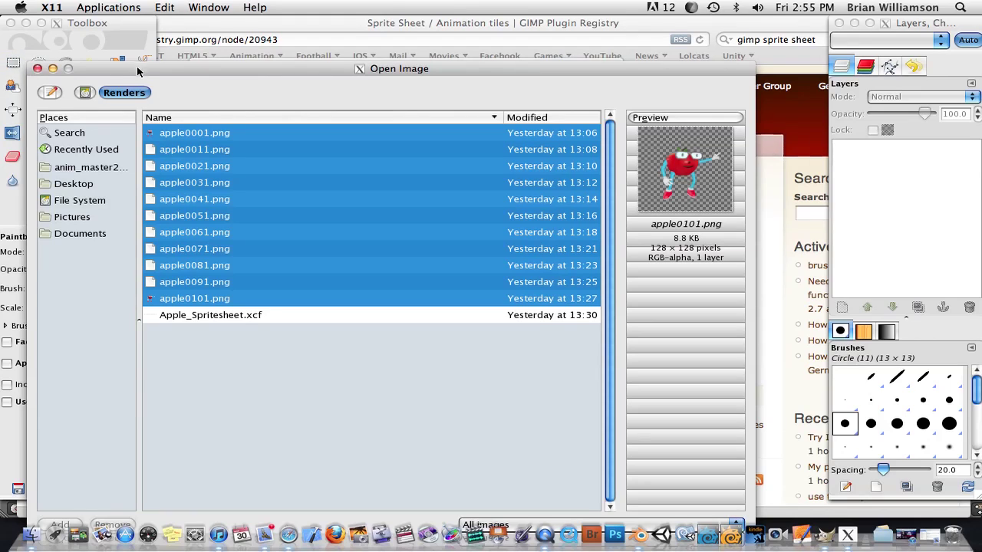
drag(138, 71, 102, 25)
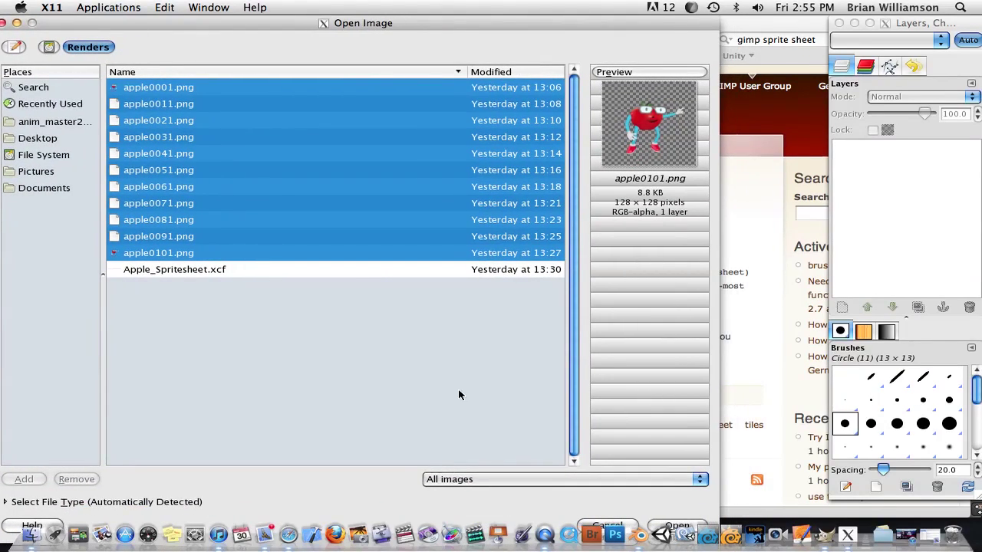
click(678, 526)
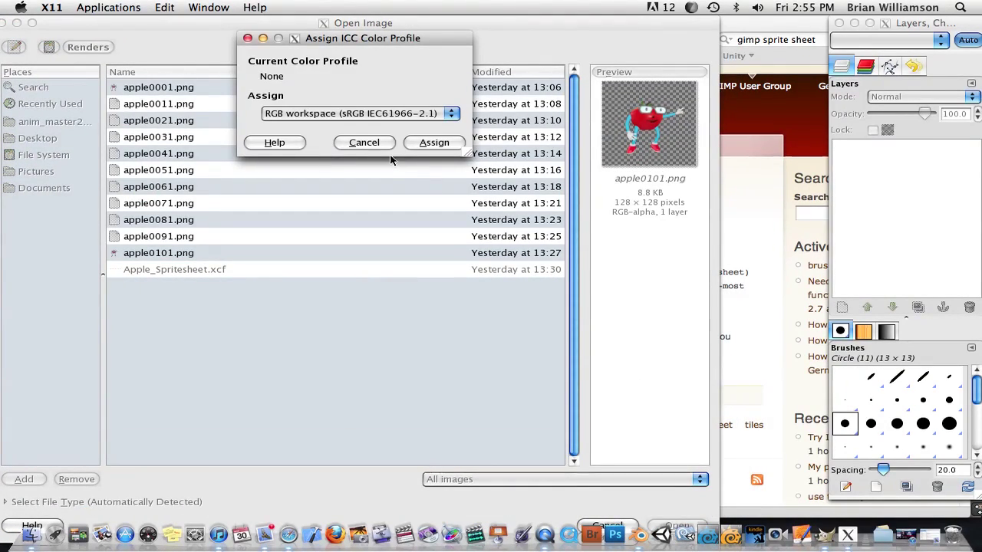
Assign the RGB workspace (sRGB IEC61966-2.1) color profile to every imported apple frame
drag(329, 47, 369, 93)
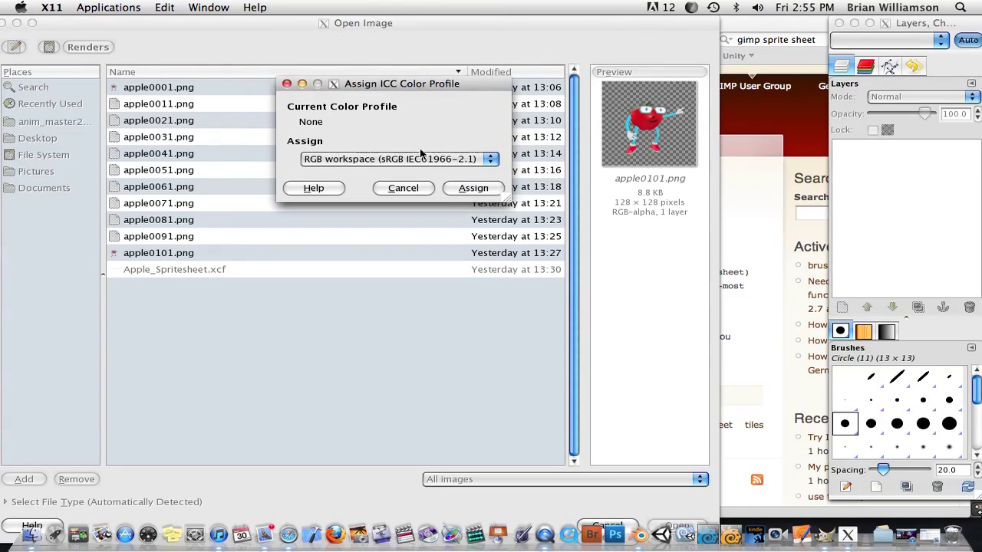
click(463, 163)
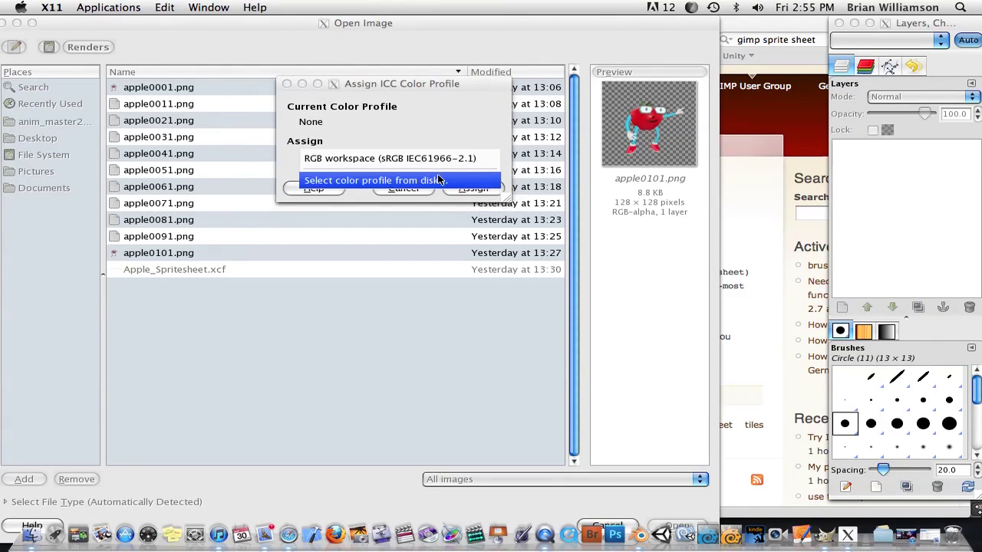
click(451, 161)
click(469, 189)
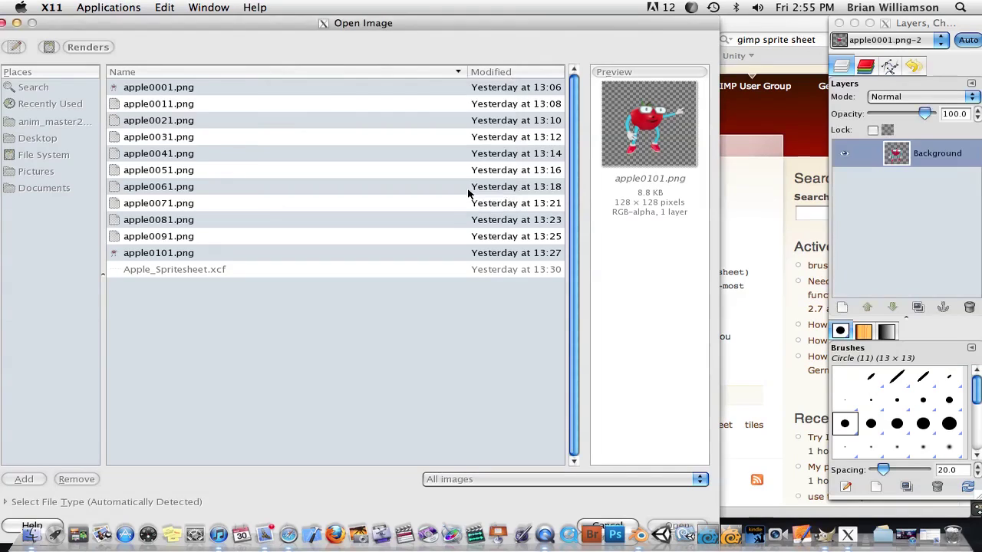
click(434, 143)
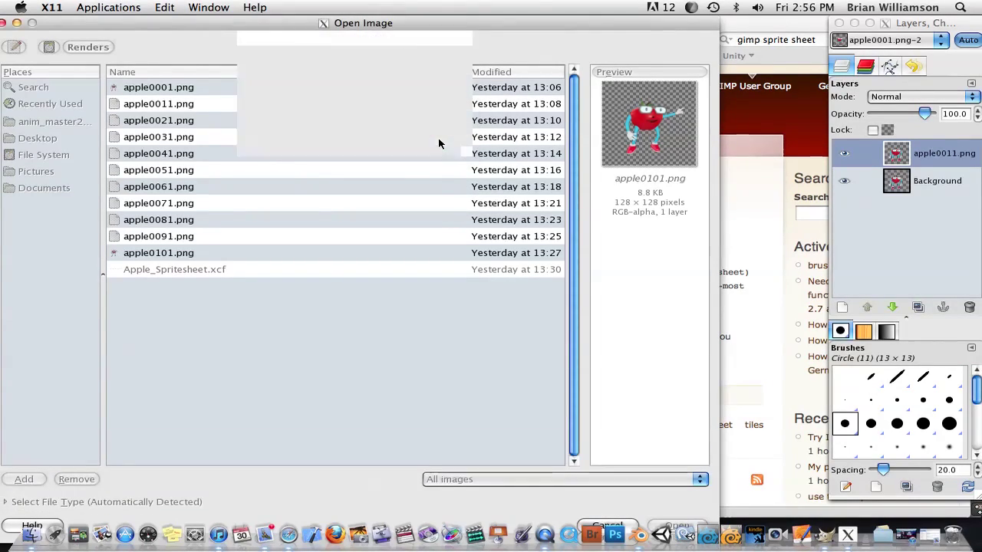
click(434, 143)
click(434, 143)
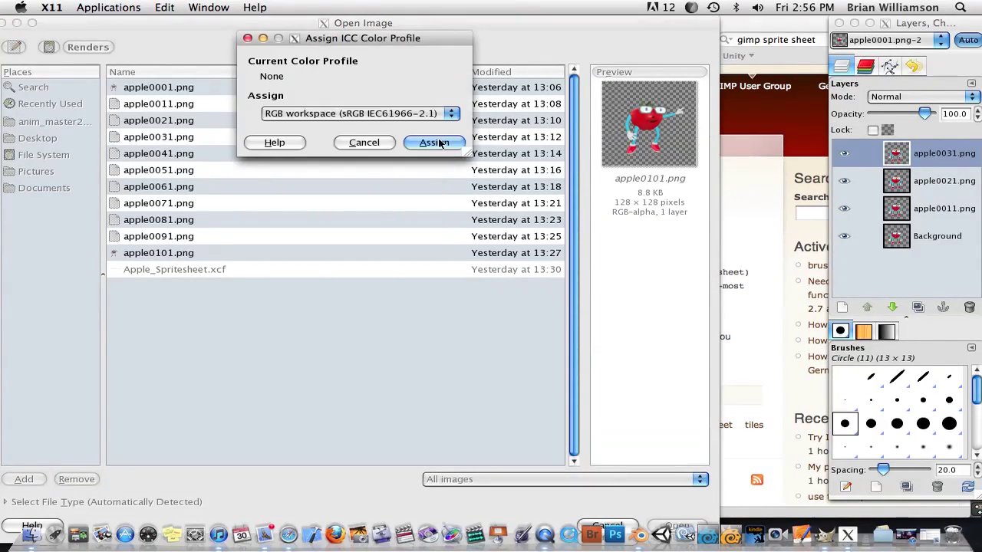
click(438, 144)
click(438, 144)
click(437, 143)
click(438, 143)
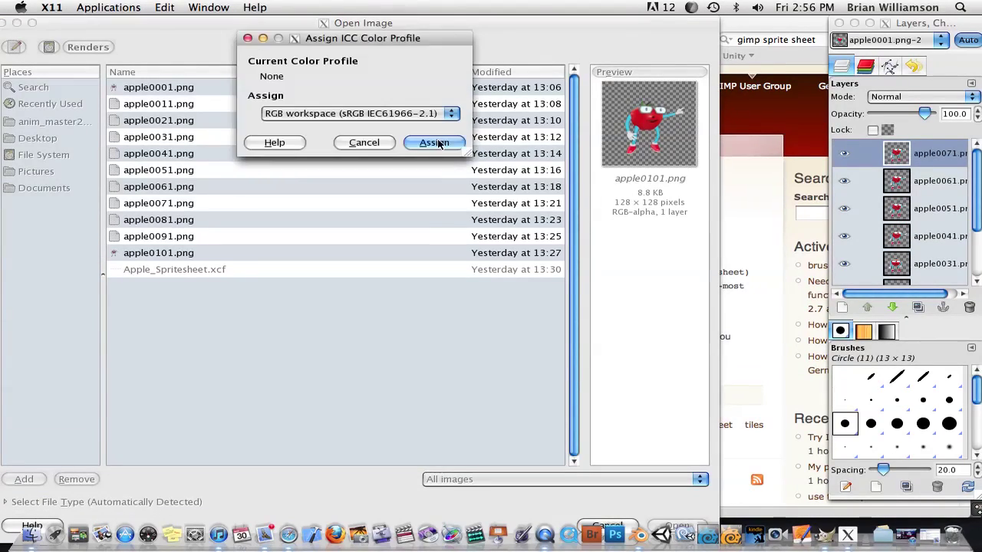
click(438, 143)
click(438, 144)
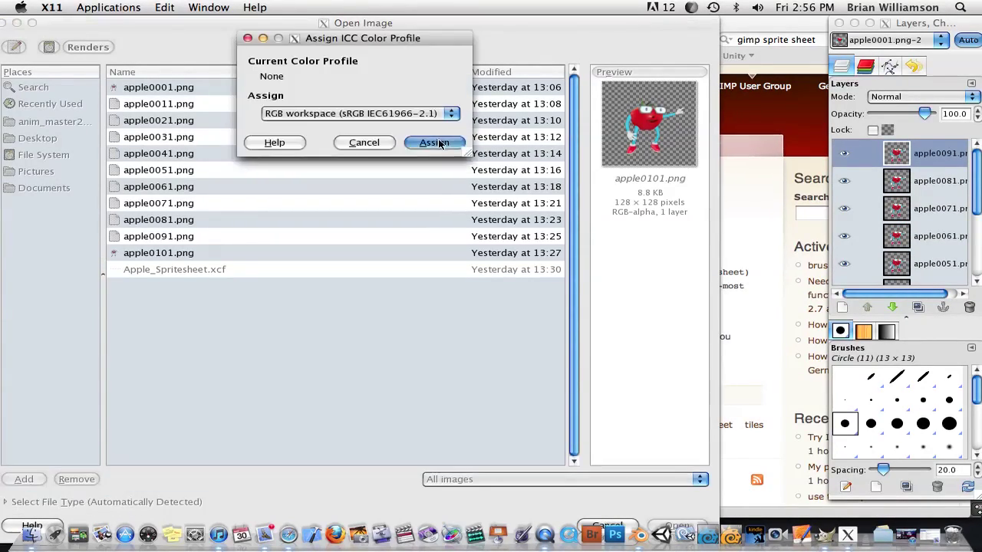
click(438, 144)
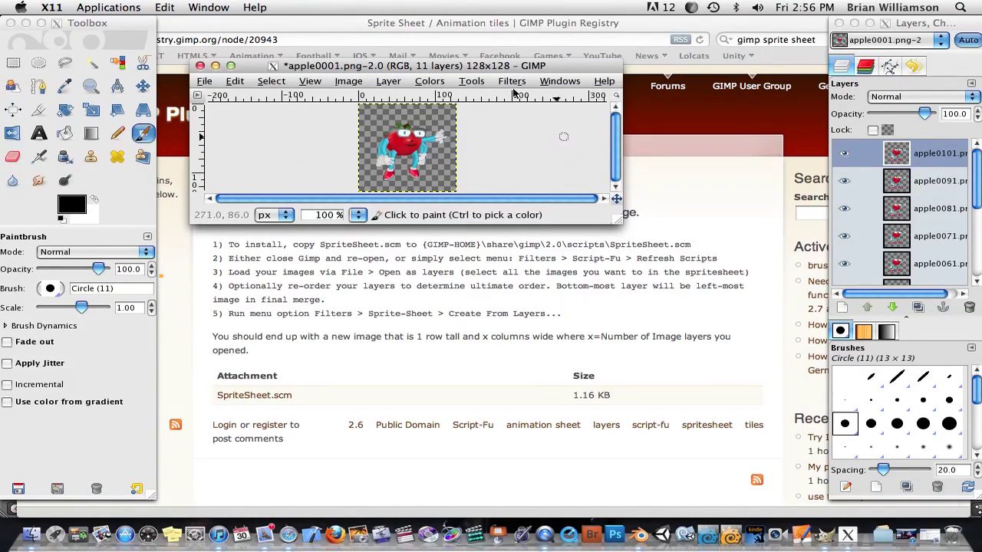
Enlarge the layered image's window and generate a sprite sheet from its layers with the Sprite-Sheet Create From Layers filter
drag(618, 224, 623, 272)
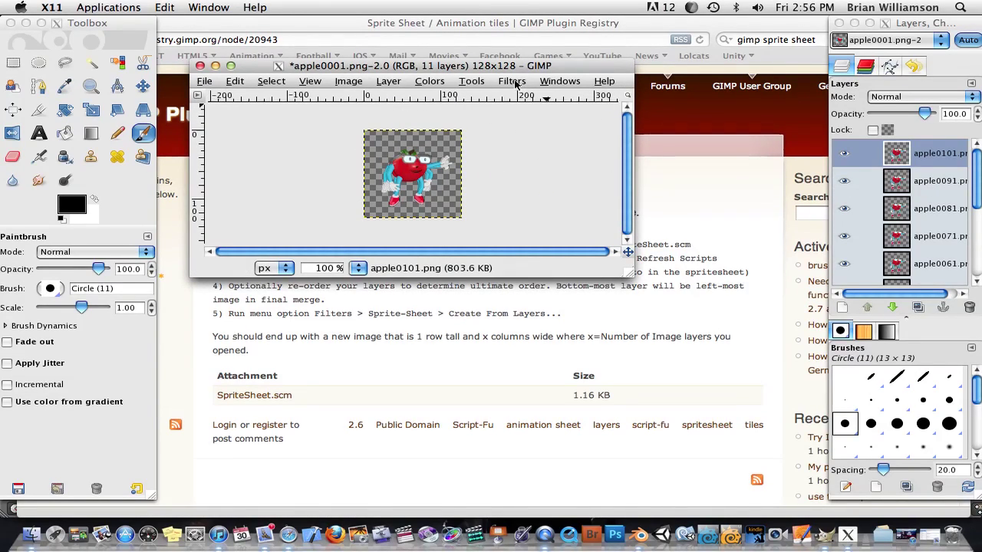
click(512, 82)
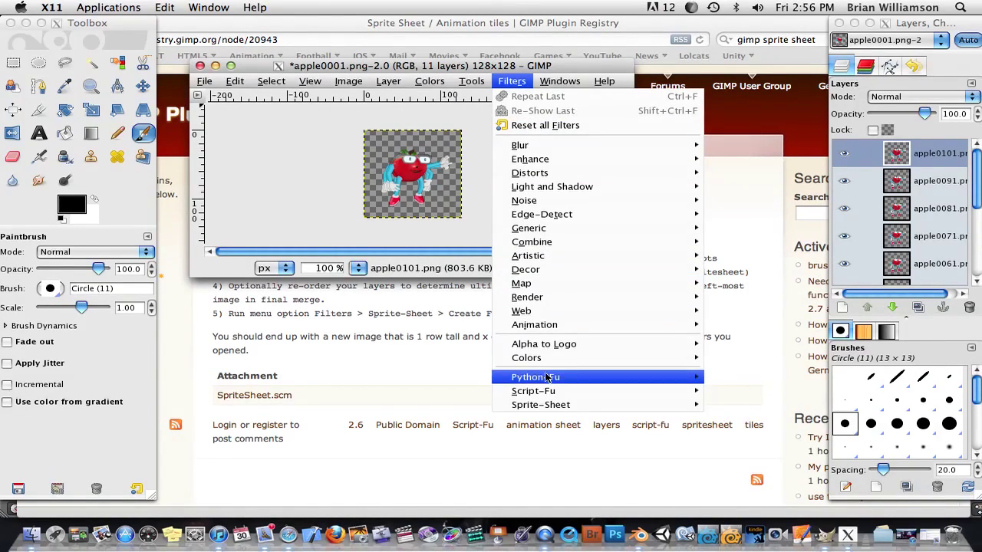
mouse_move(553, 407)
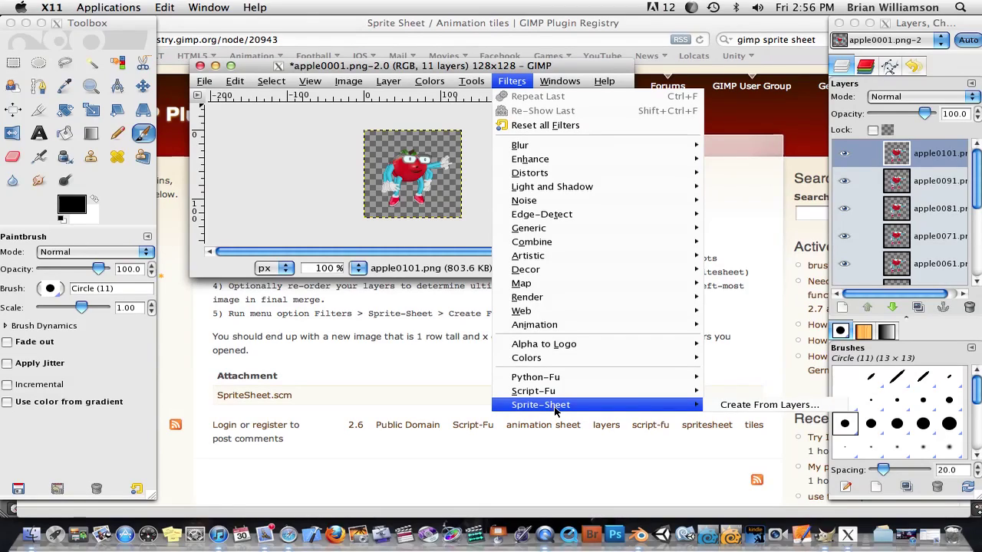
click(558, 407)
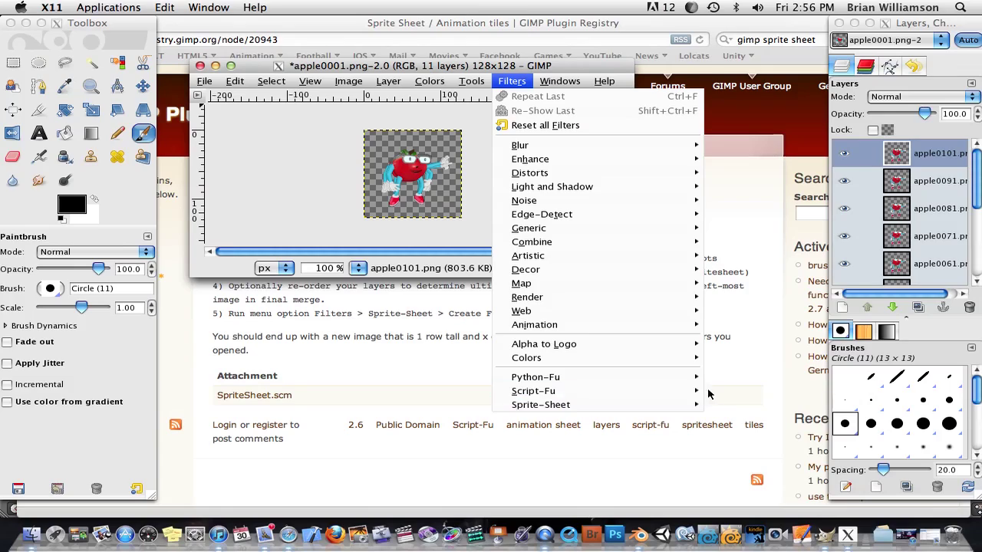
mouse_move(678, 407)
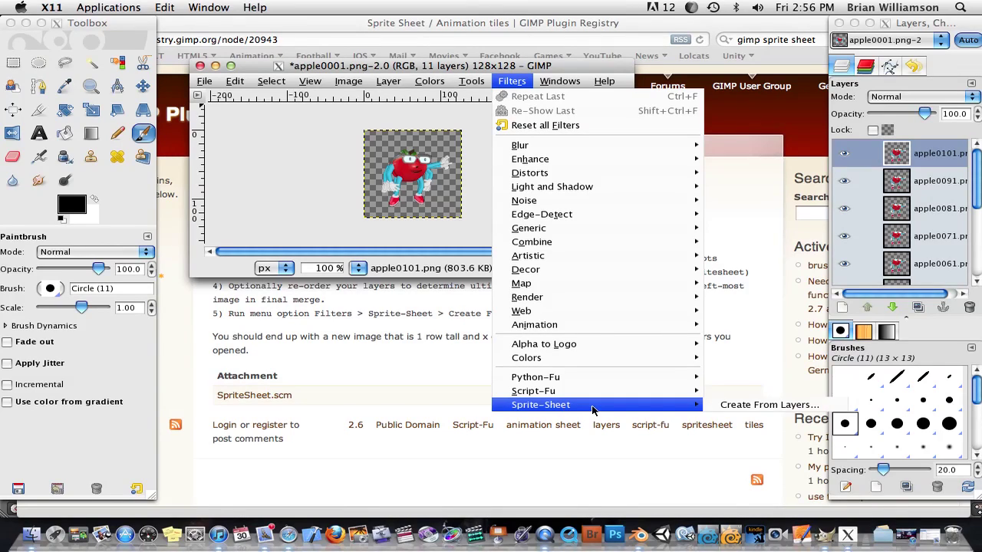
click(745, 410)
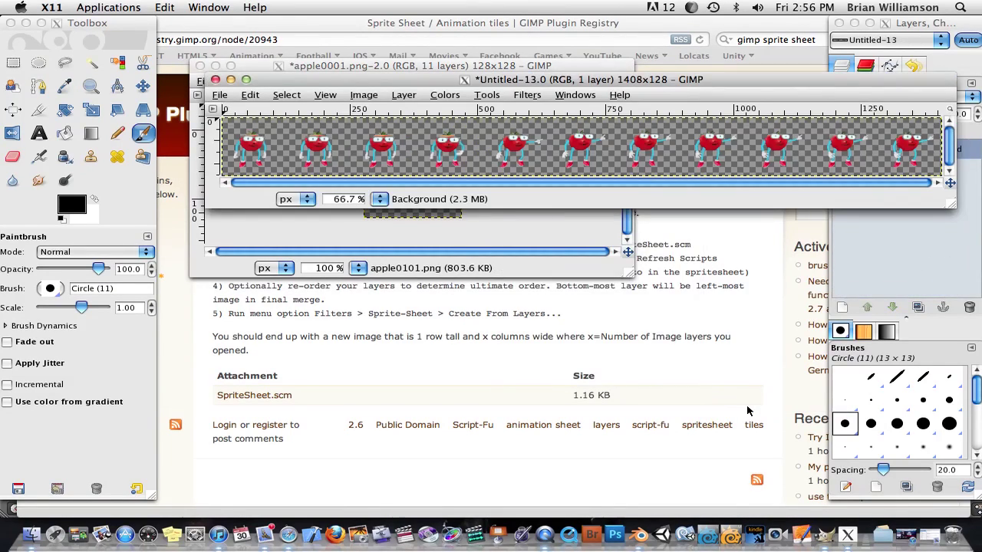
Move the new sprite sheet window below the layered apple0001.png image so both are fully visible
drag(474, 80, 441, 167)
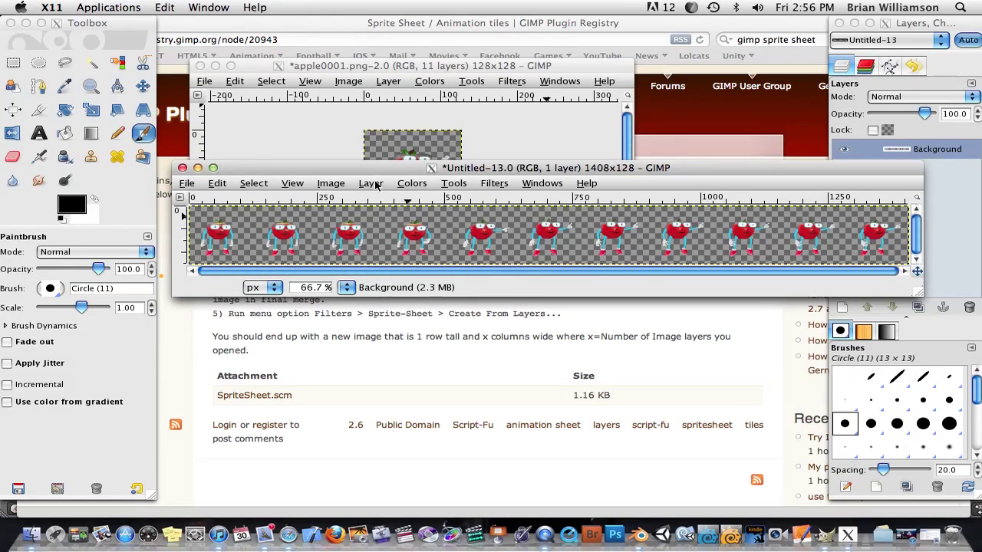
click(186, 187)
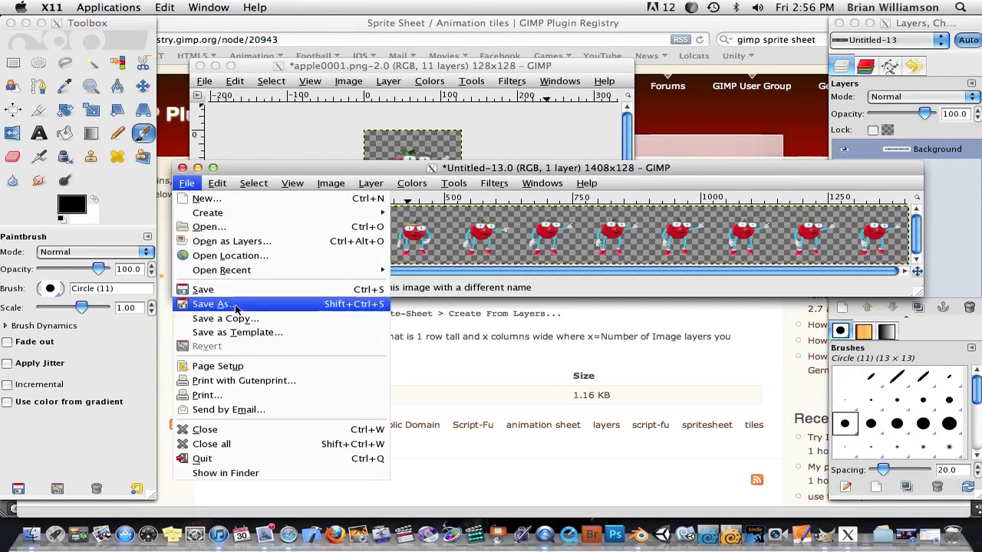
click(308, 175)
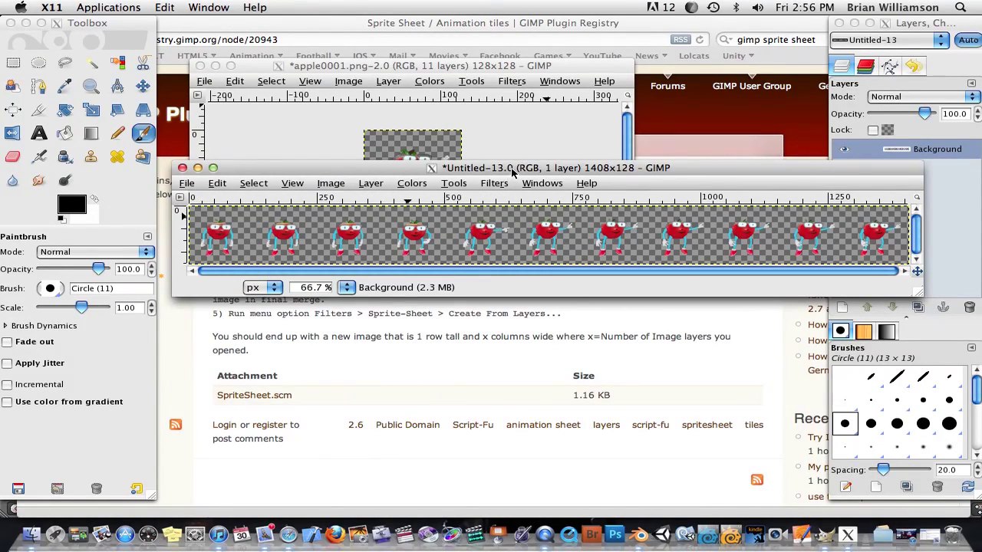
drag(512, 174, 515, 293)
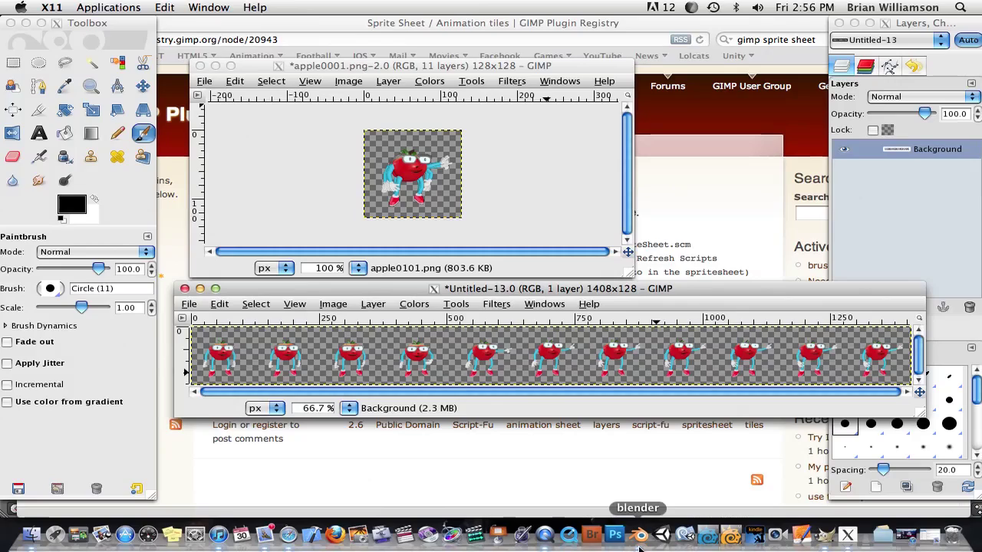
Switch to Blender to review the render resolution and frame step settings, and return to GIMP
click(662, 534)
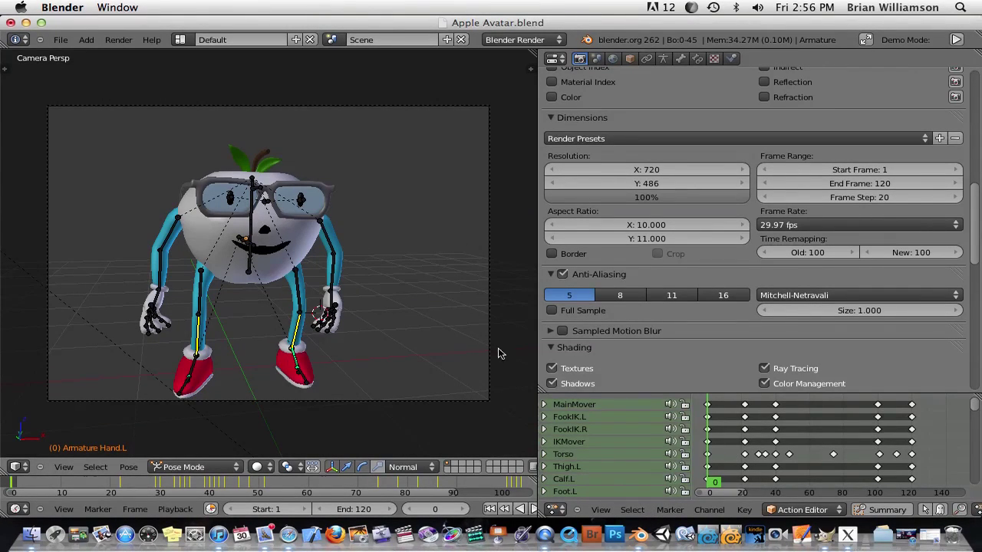
click(877, 199)
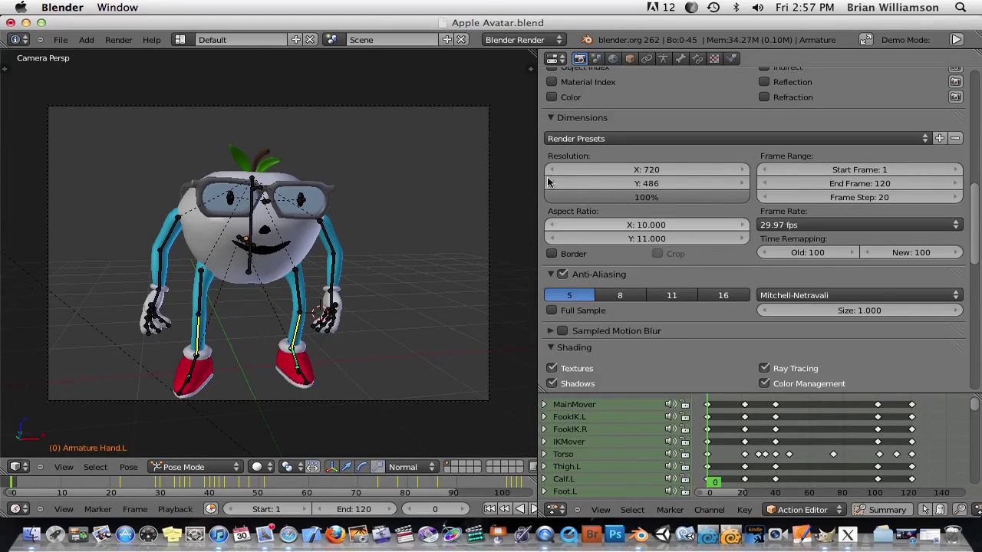
click(823, 535)
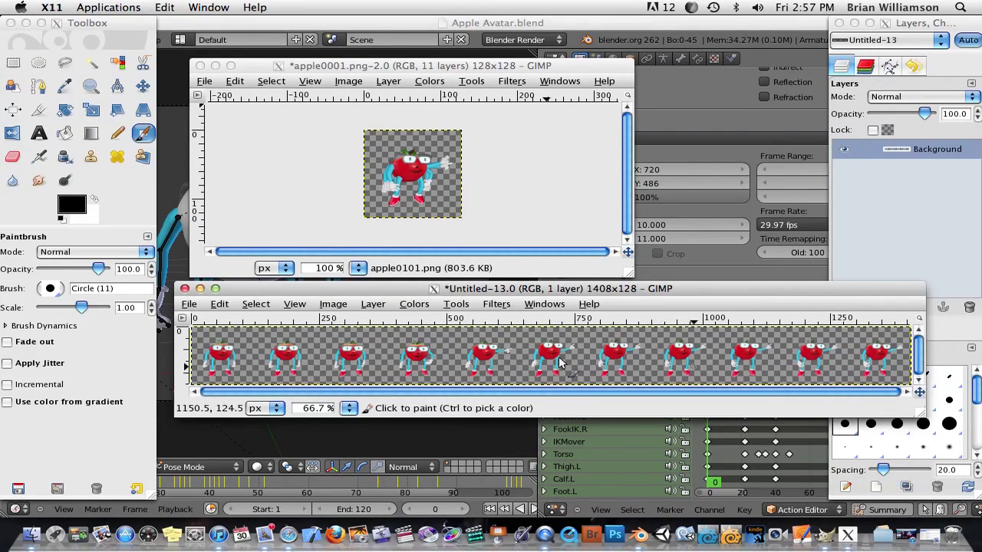
click(267, 144)
click(205, 81)
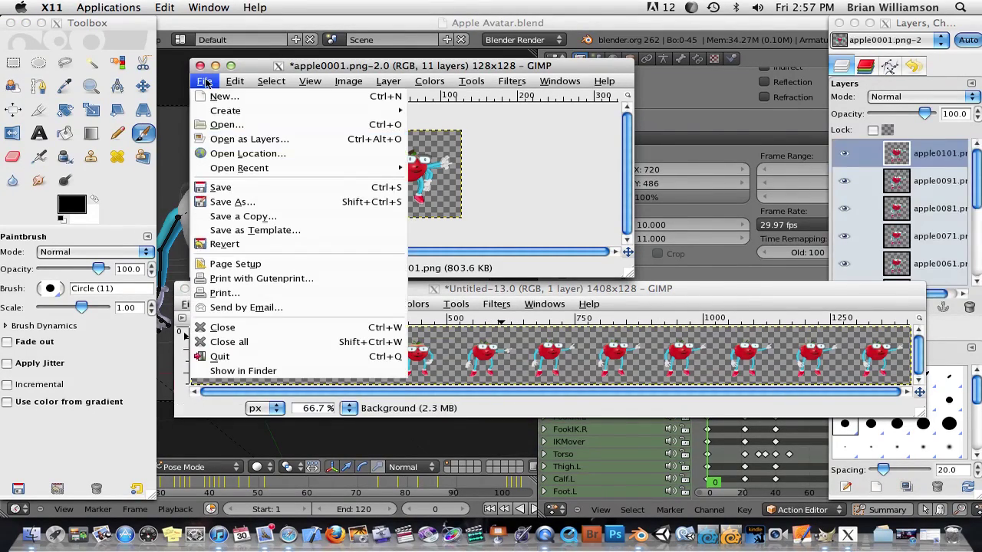
click(257, 141)
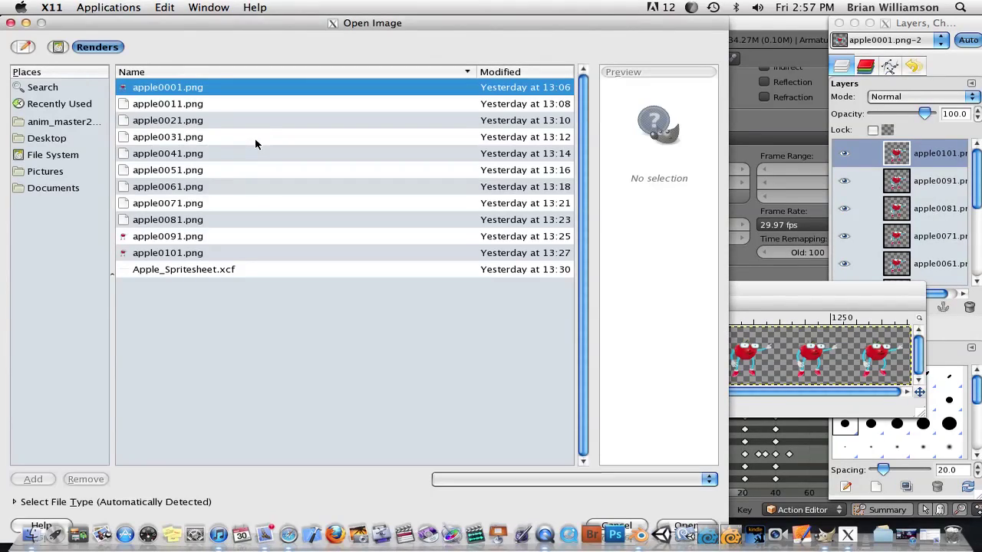
shift+click(209, 253)
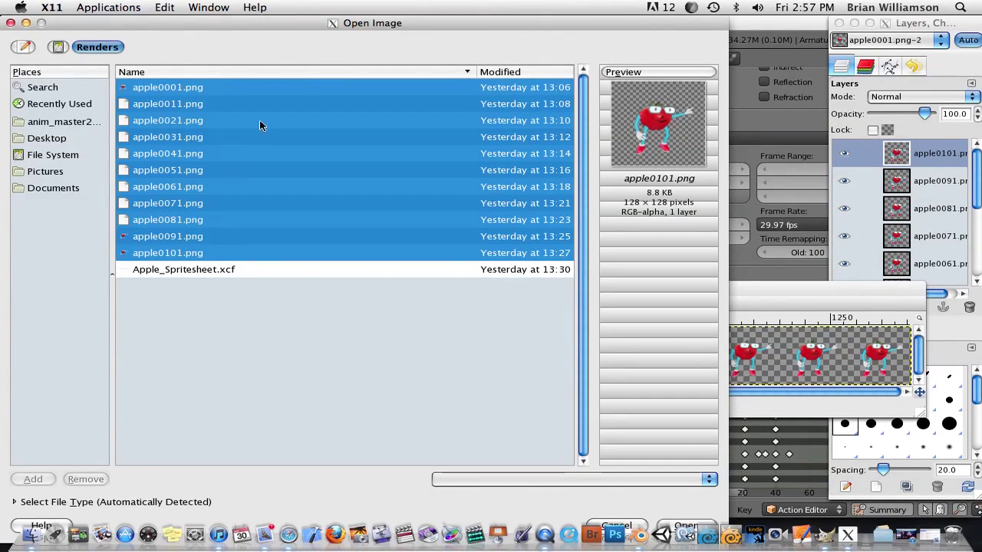
click(11, 23)
click(512, 80)
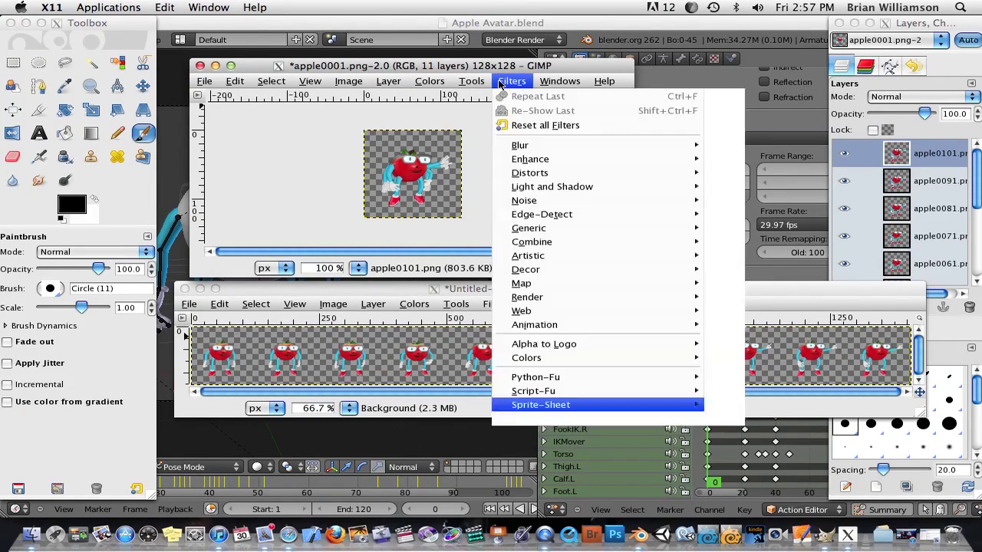
mouse_move(550, 420)
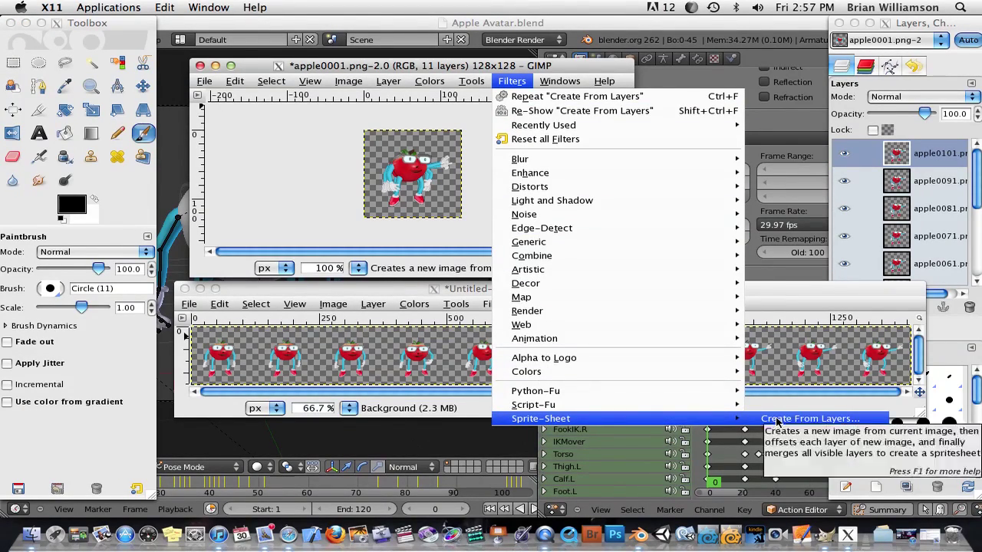
key(Escape)
key(Escape)
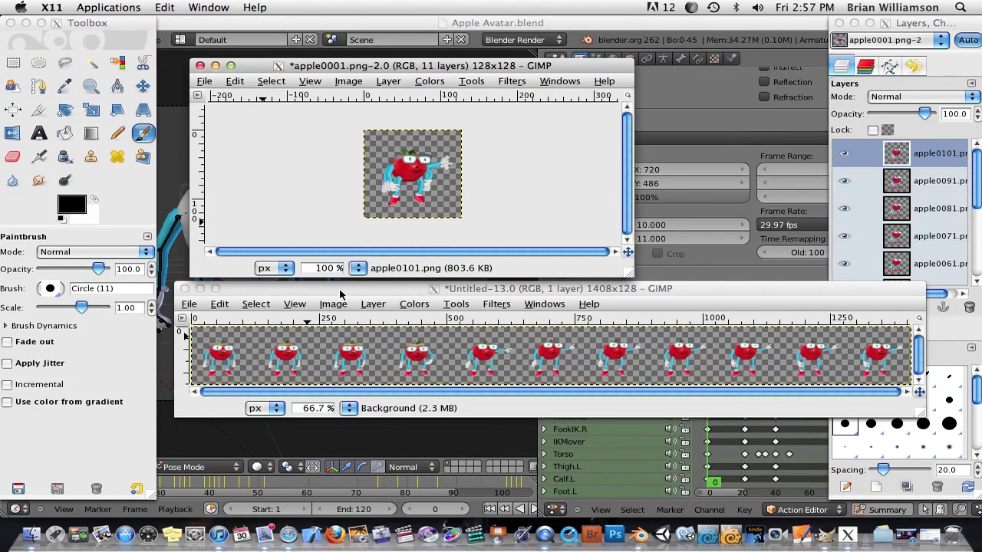
drag(313, 296, 313, 292)
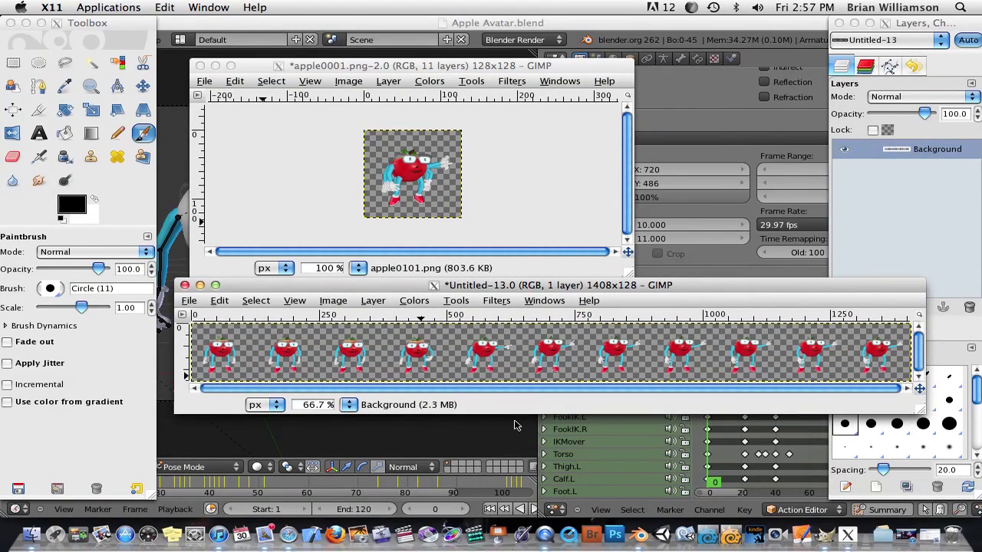
mouse_move(726, 286)
mouse_down()
mouse_move(733, 306)
mouse_move(726, 288)
mouse_up()
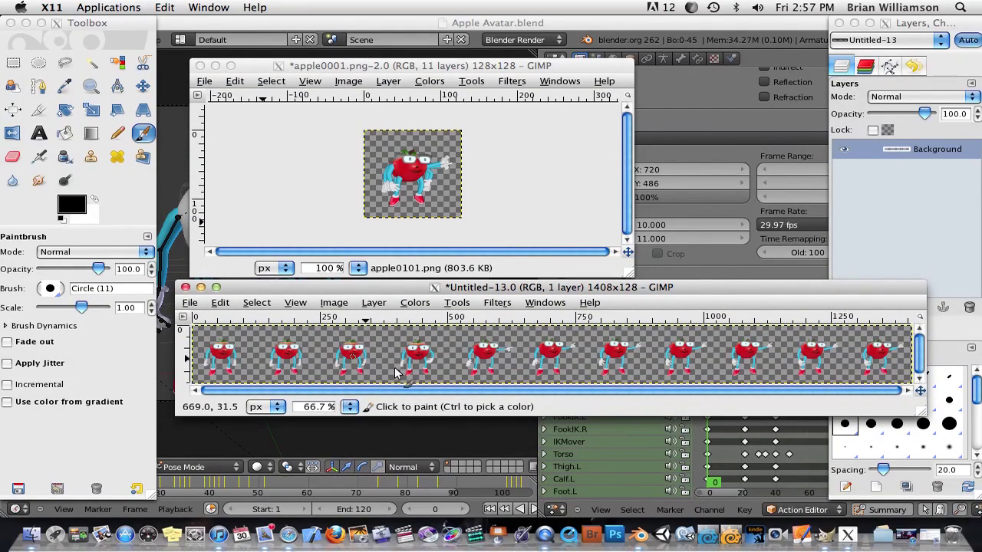